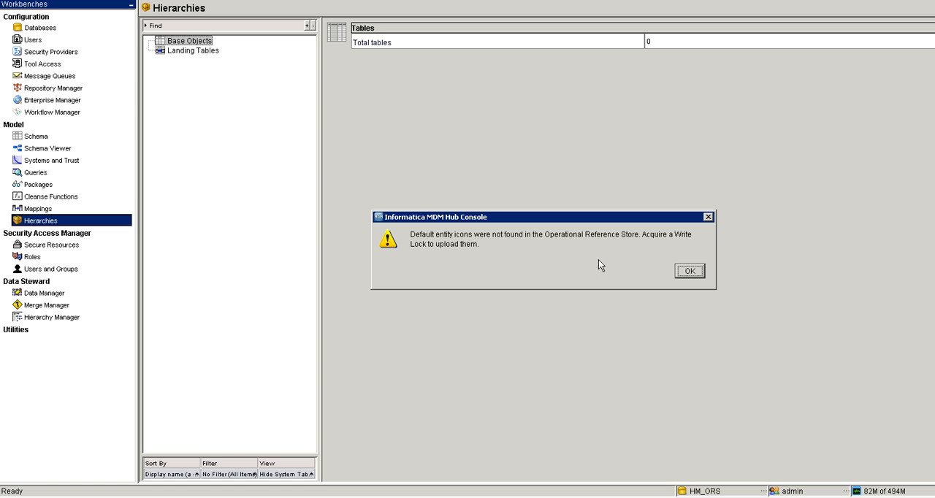
- Acquire the write lock and create the relationship base object tables with data tablespace CMX_DATA and index tablespace CMX_INDX
{"action": "left_click", "coordinate": [690, 272]}
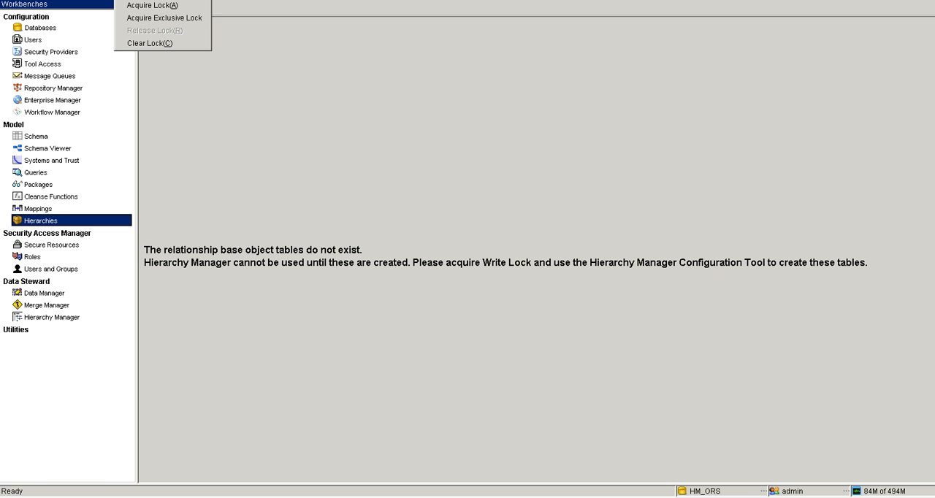
{"action": "left_click", "coordinate": [154, 8]}
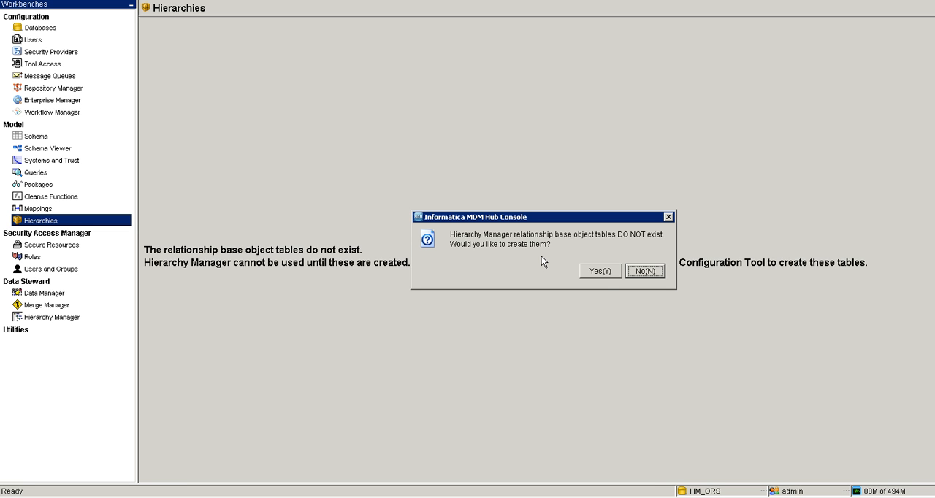
{"action": "left_click", "coordinate": [599, 272]}
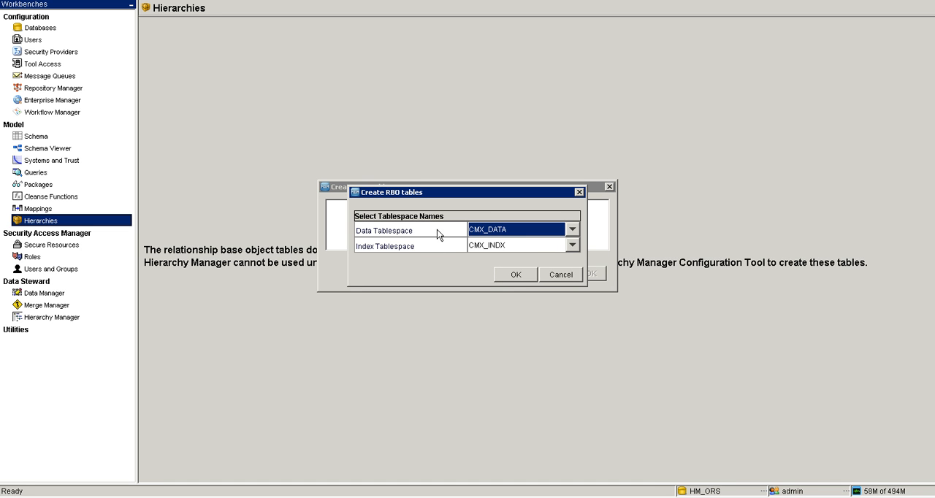
{"action": "left_click", "coordinate": [507, 275]}
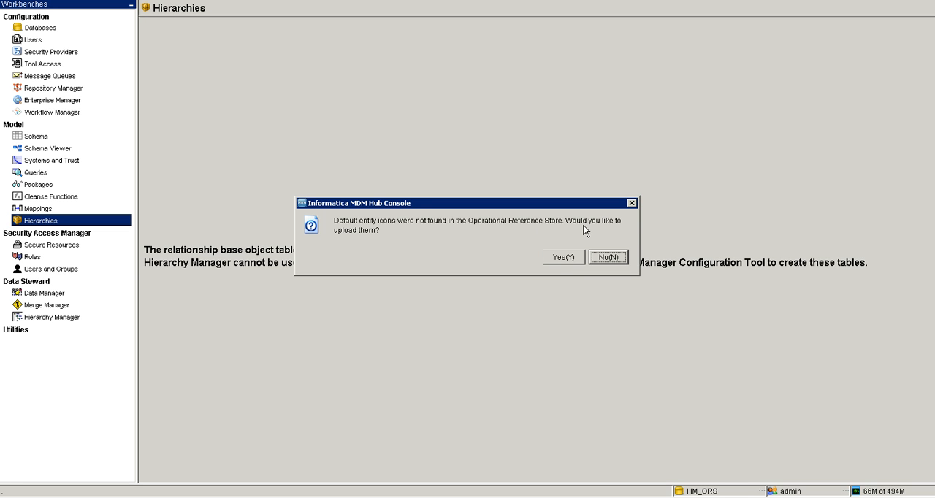
- Decline uploading the default entity icons and reload the Hierarchies tool
{"action": "left_click", "coordinate": [609, 257]}
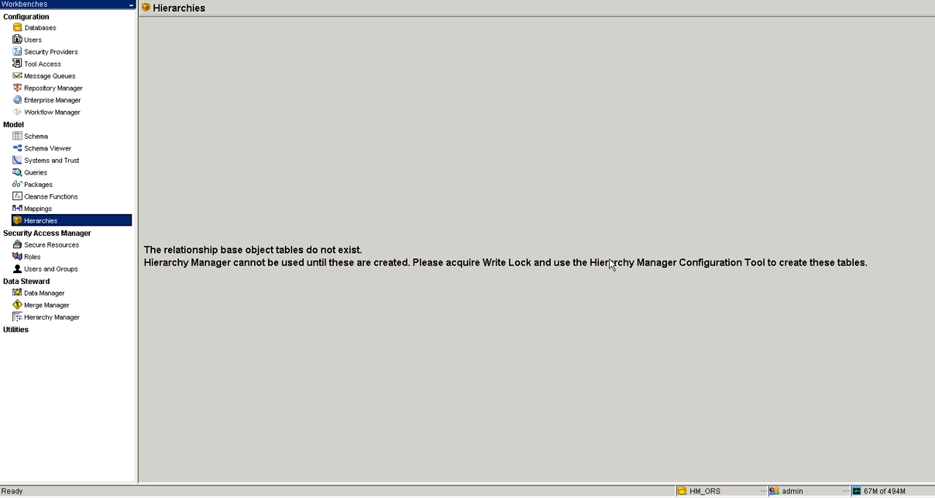
{"action": "left_click", "coordinate": [56, 210]}
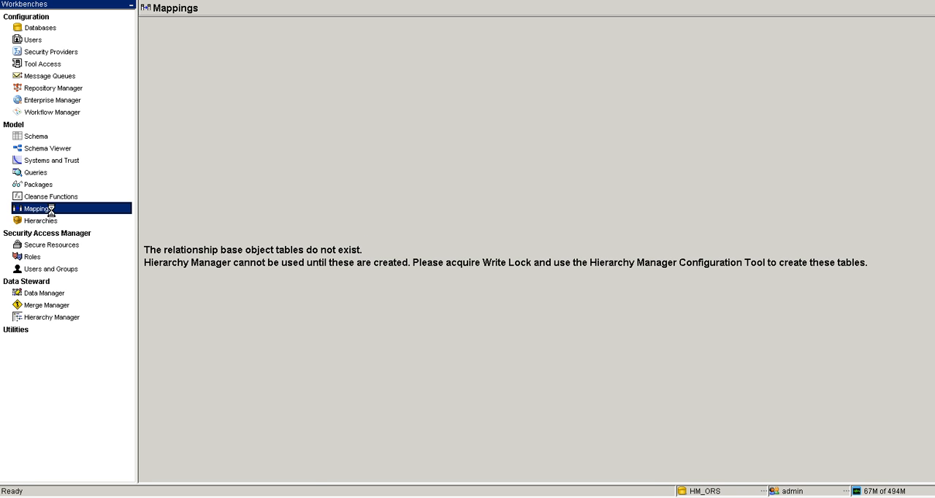
{"action": "left_click", "coordinate": [59, 222]}
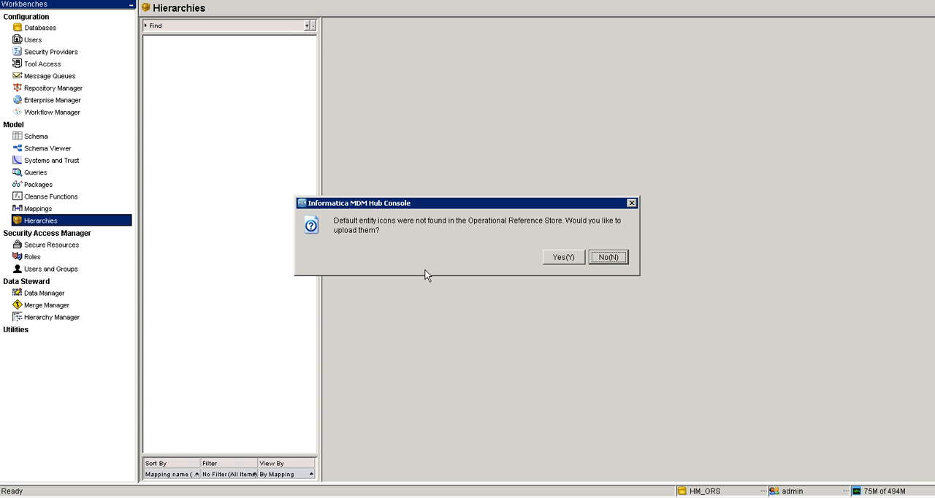
{"action": "left_click", "coordinate": [611, 261]}
{"action": "left_click", "coordinate": [597, 262]}
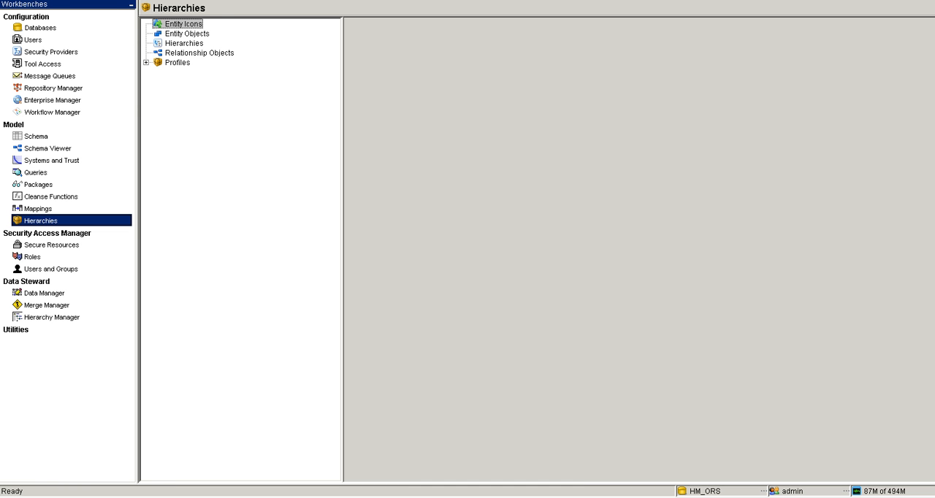
- Start adding entity icons from the Desktop and inspect the Representative folder inside HM_DEFAULT.ZIP
{"action": "left_click", "coordinate": [73, 0]}
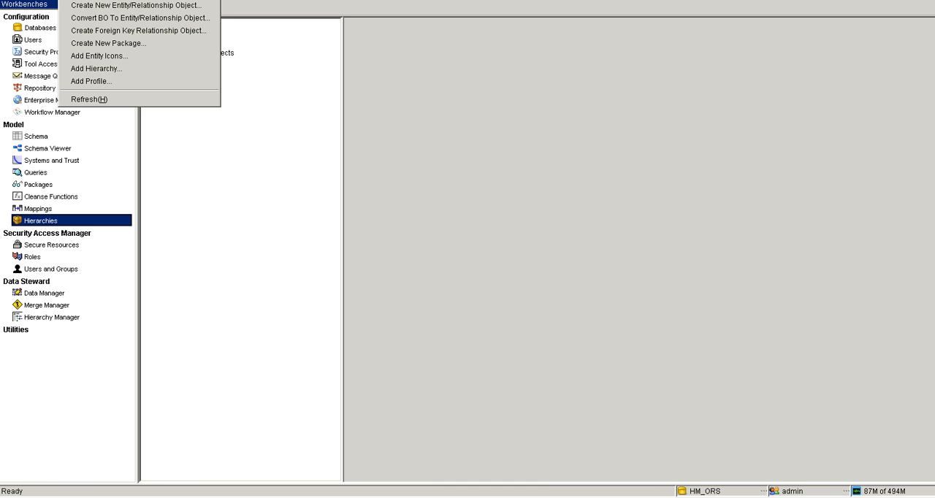
{"action": "left_click", "coordinate": [100, 56]}
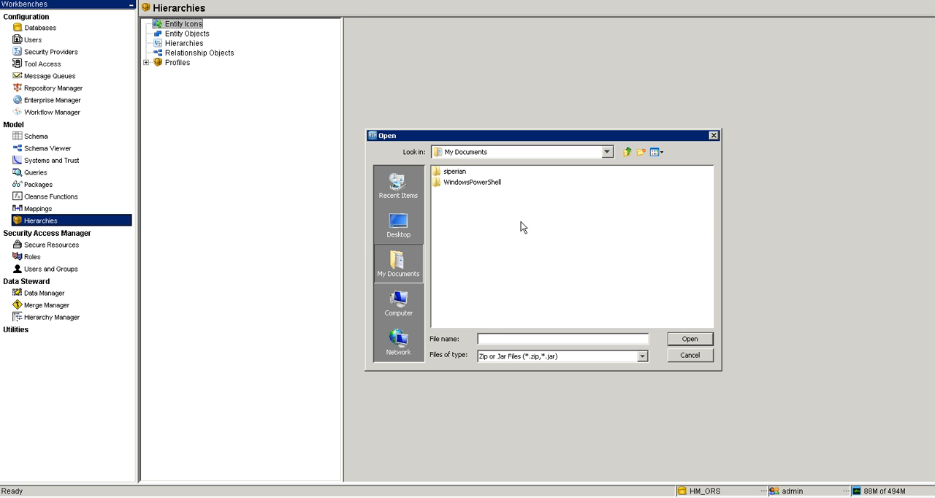
{"action": "left_click", "coordinate": [400, 233]}
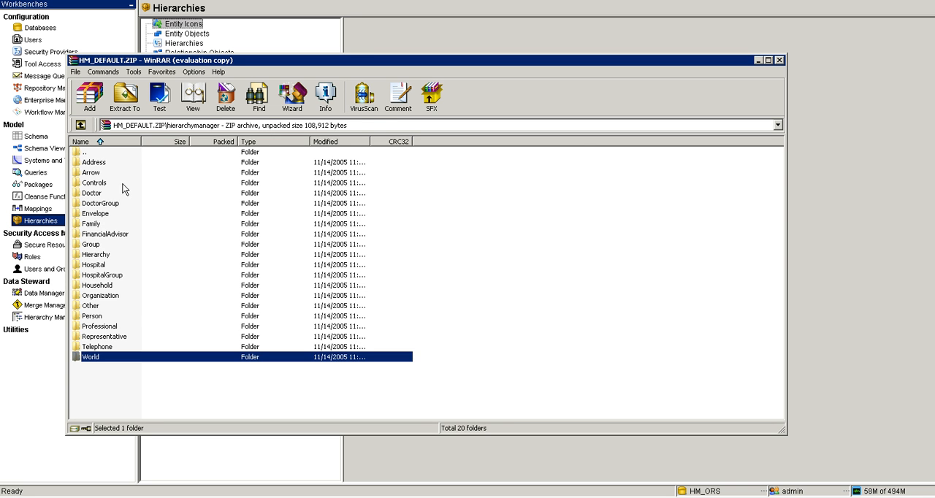
{"action": "left_click", "coordinate": [114, 337]}
{"action": "double_click", "coordinate": [114, 337]}
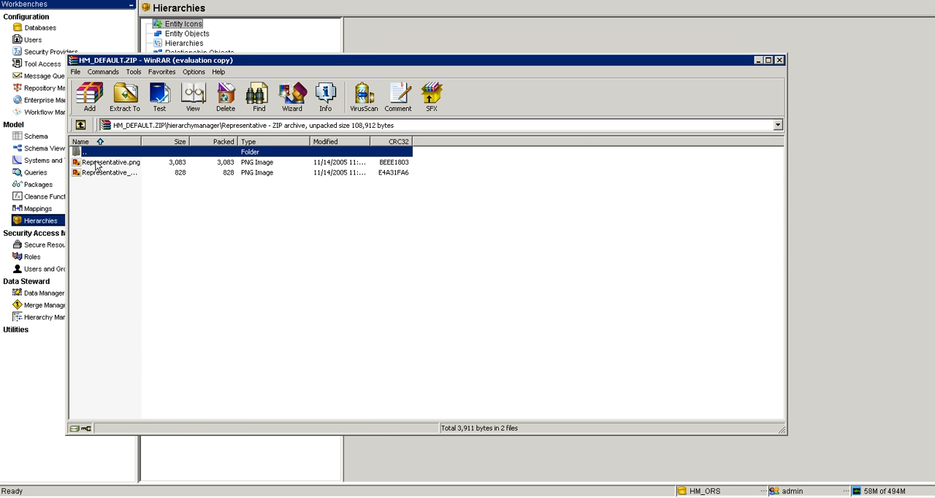
{"action": "left_click", "coordinate": [780, 60]}
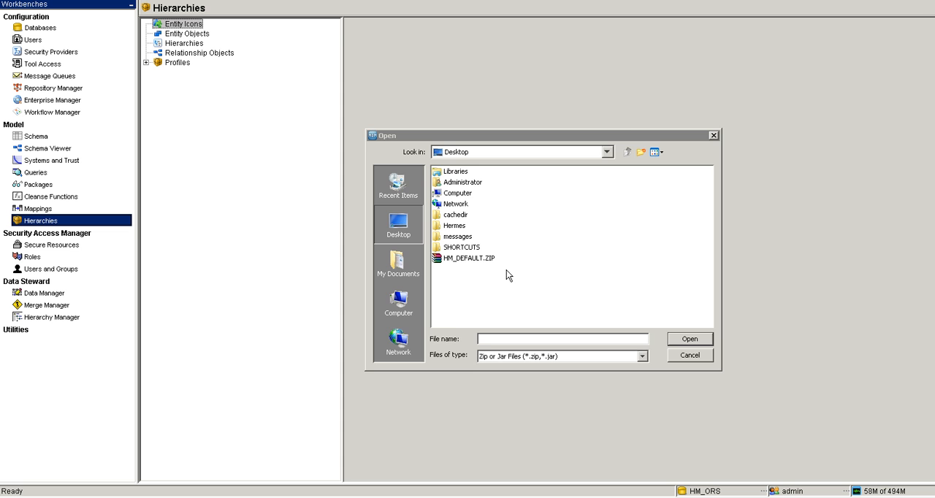
- Add HM_DEFAULT.ZIP as the entity icons archive and save the new item
{"action": "double_click", "coordinate": [487, 257]}
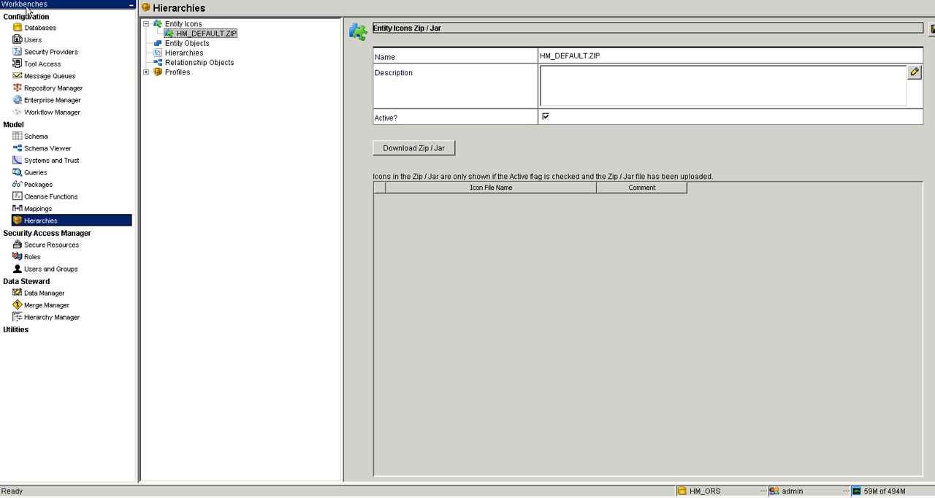
{"action": "left_click", "coordinate": [180, 43]}
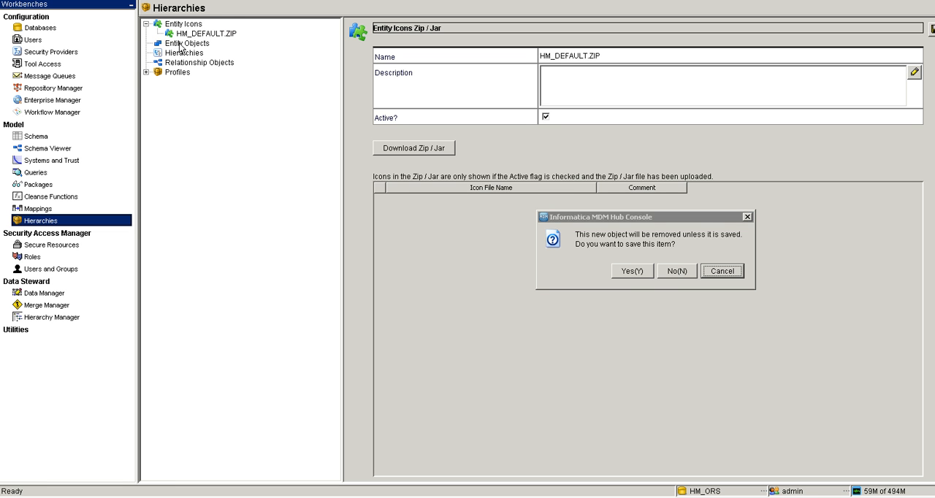
{"action": "left_click", "coordinate": [628, 275]}
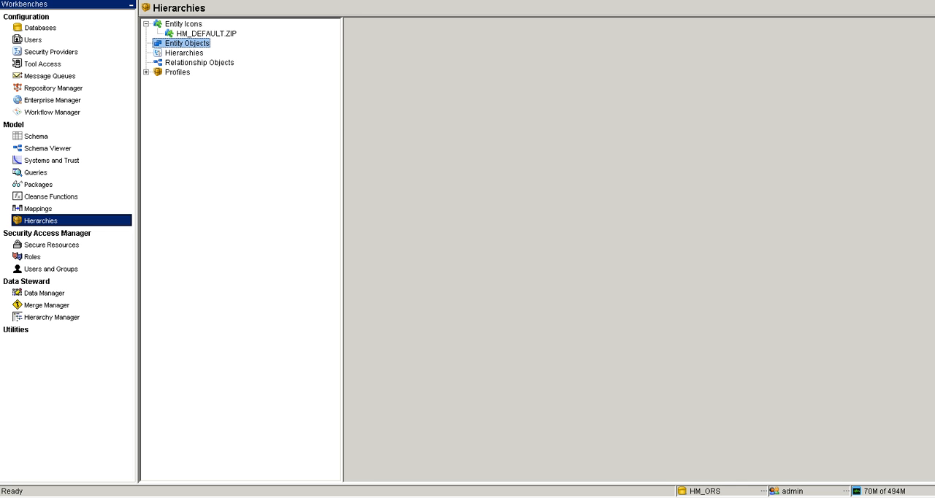
{"action": "right_click", "coordinate": [178, 46]}
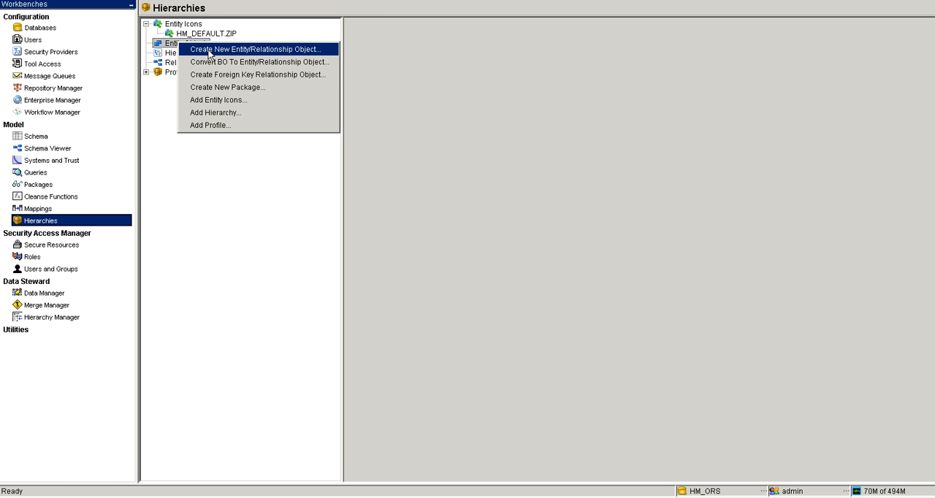
{"action": "left_click", "coordinate": [217, 239]}
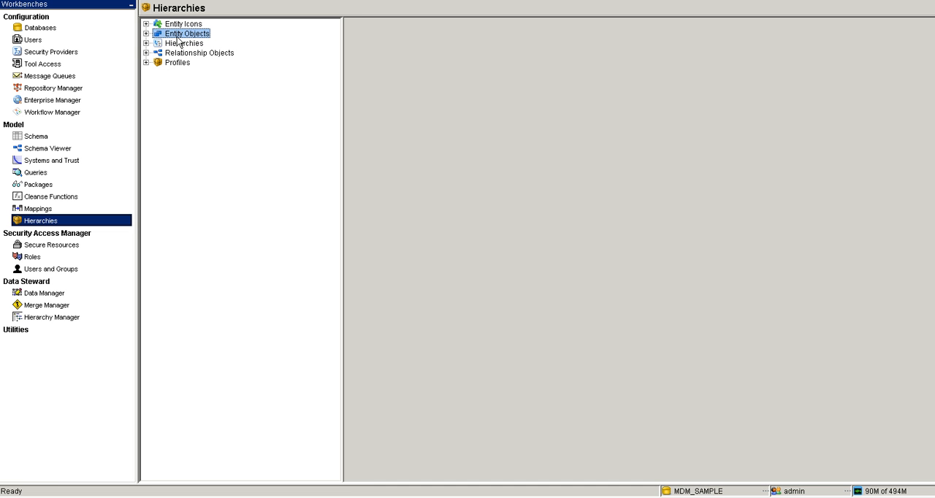
- Examine the entity types and key constraints of the Account and Party entity objects in MDM_SAMPLE
{"action": "double_click", "coordinate": [177, 35]}
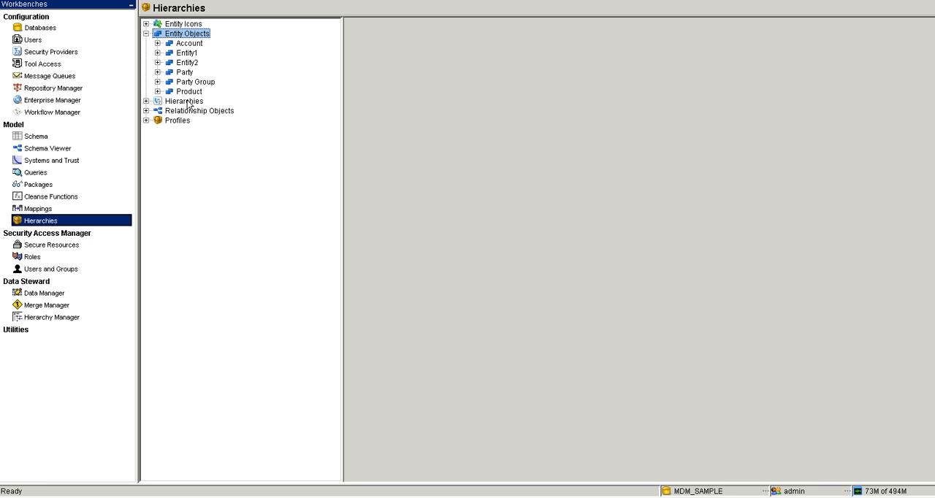
{"action": "double_click", "coordinate": [188, 45]}
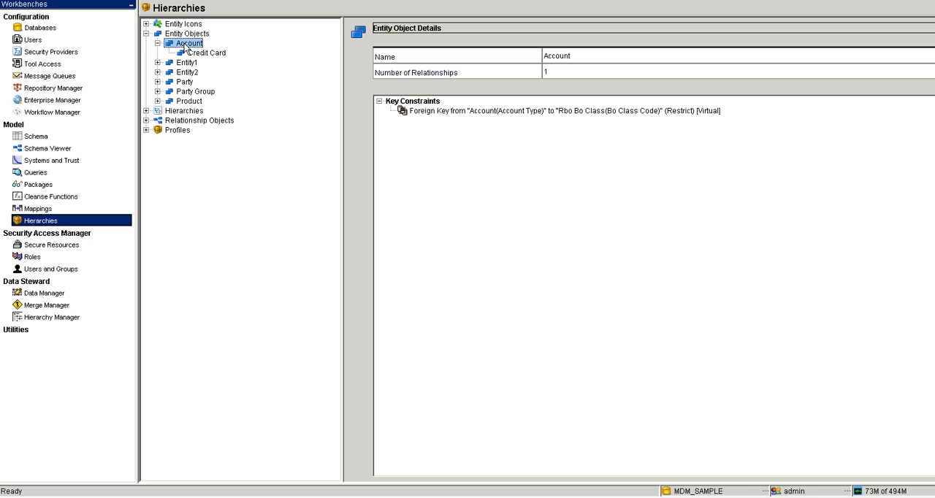
{"action": "double_click", "coordinate": [185, 82]}
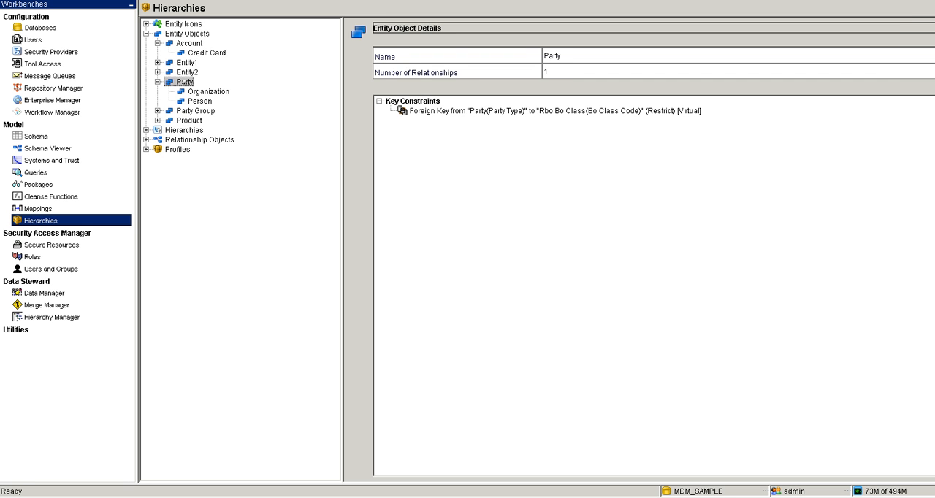
{"action": "left_click", "coordinate": [157, 43]}
{"action": "right_click", "coordinate": [172, 72]}
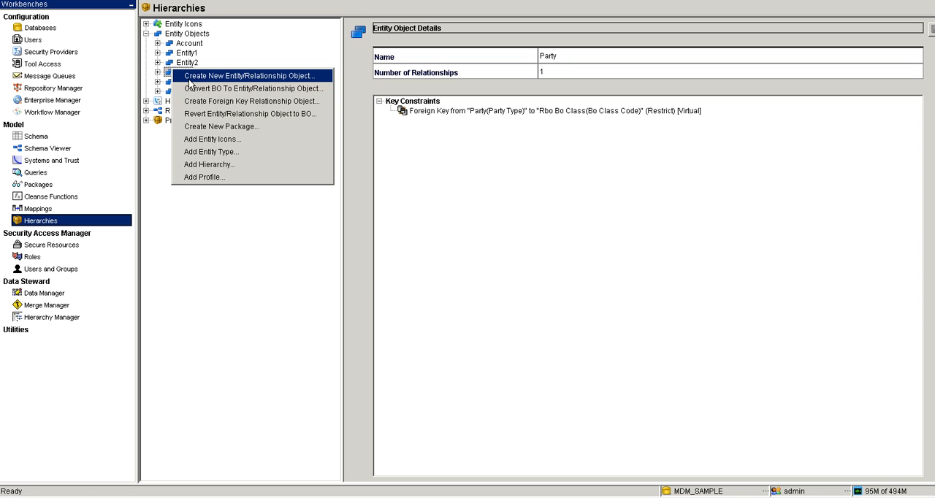
{"action": "left_click", "coordinate": [189, 80]}
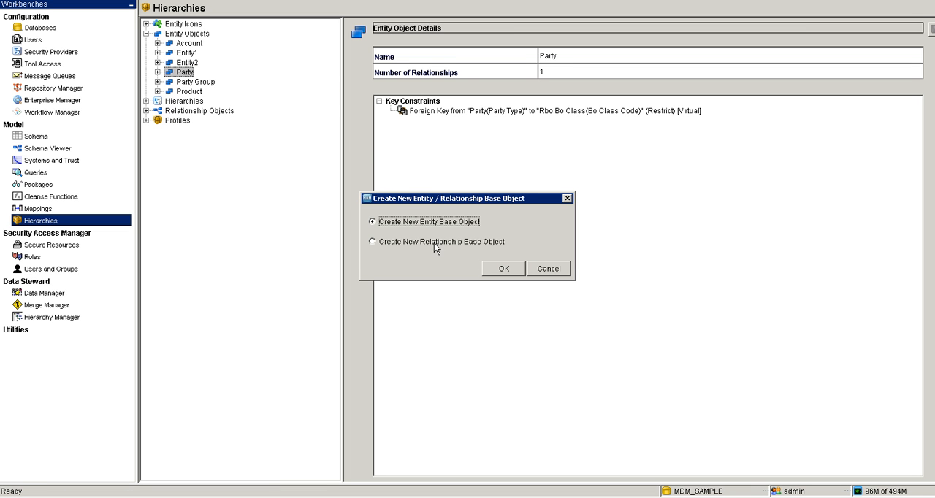
{"action": "left_click", "coordinate": [501, 270]}
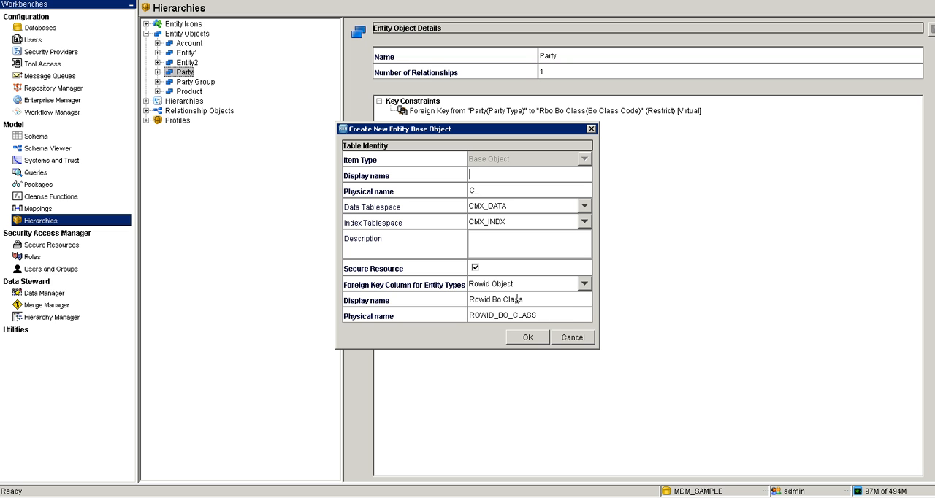
{"action": "left_click", "coordinate": [584, 284]}
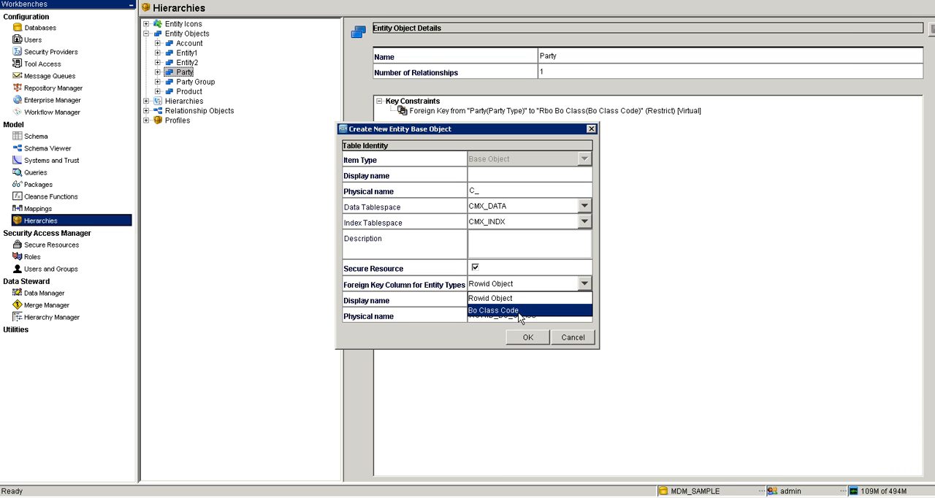
{"action": "left_click", "coordinate": [515, 312]}
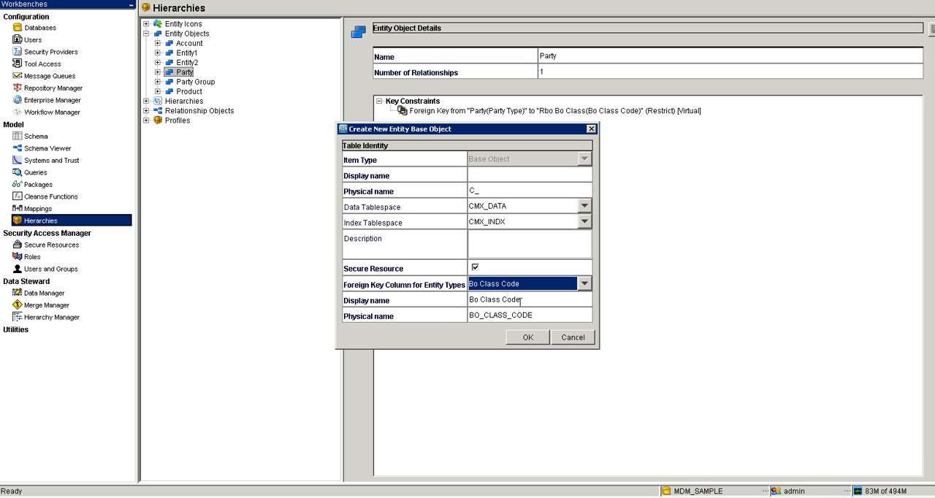
{"action": "left_click", "coordinate": [584, 284]}
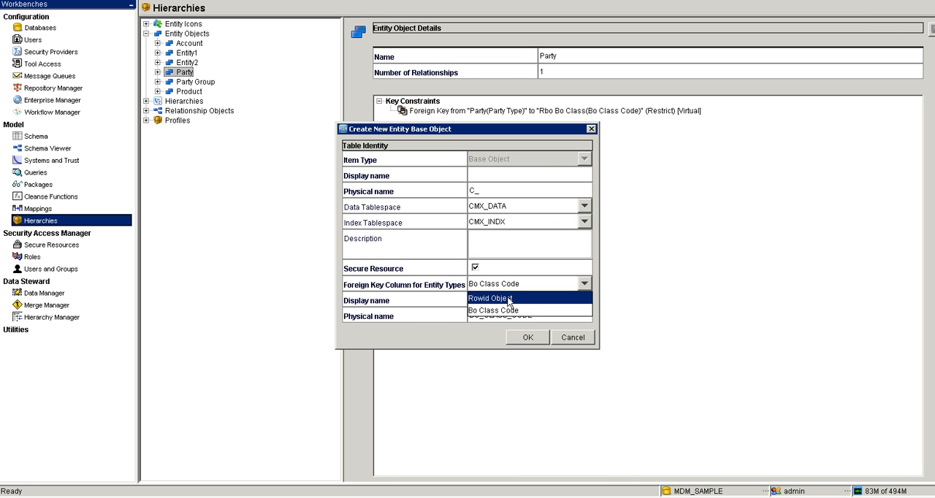
{"action": "left_click", "coordinate": [395, 285]}
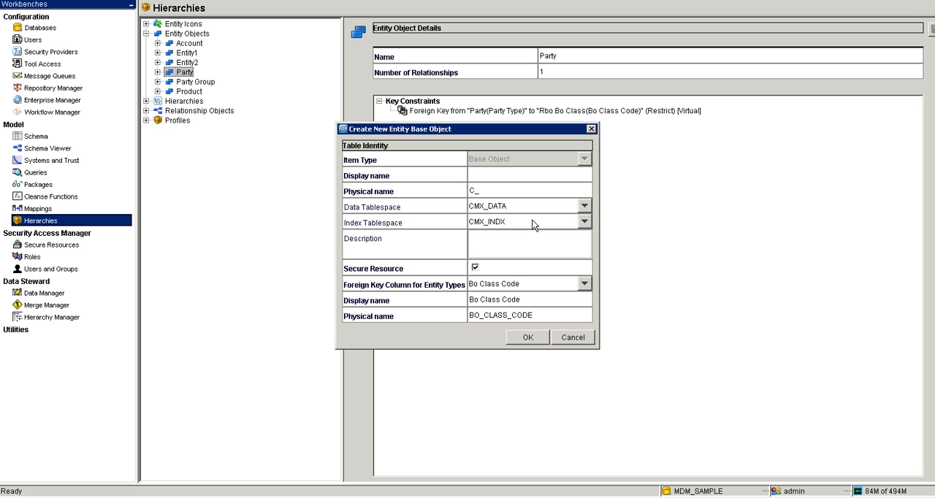
{"action": "left_click", "coordinate": [495, 192]}
{"action": "left_click", "coordinate": [496, 193]}
{"action": "left_click", "coordinate": [572, 338]}
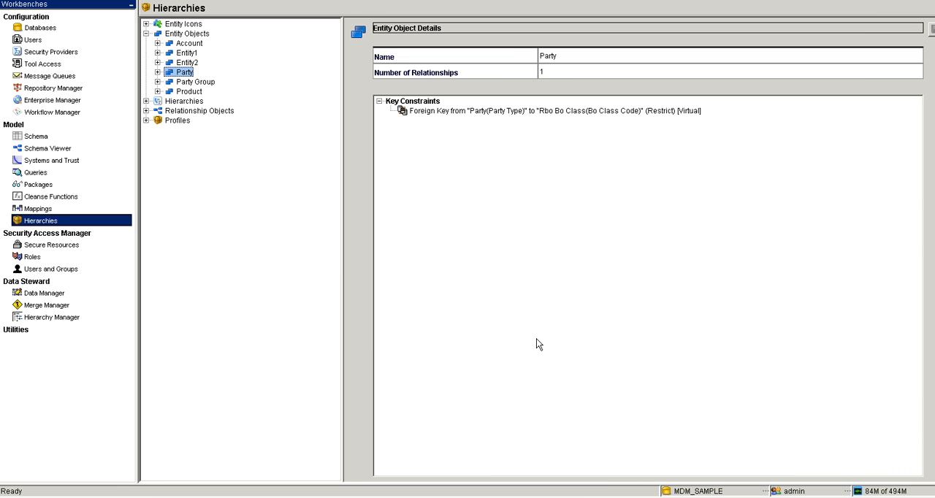
- Examine the Party entity object's entity types and foreign key constraint, and the details of its Organization entity type
{"action": "double_click", "coordinate": [185, 74]}
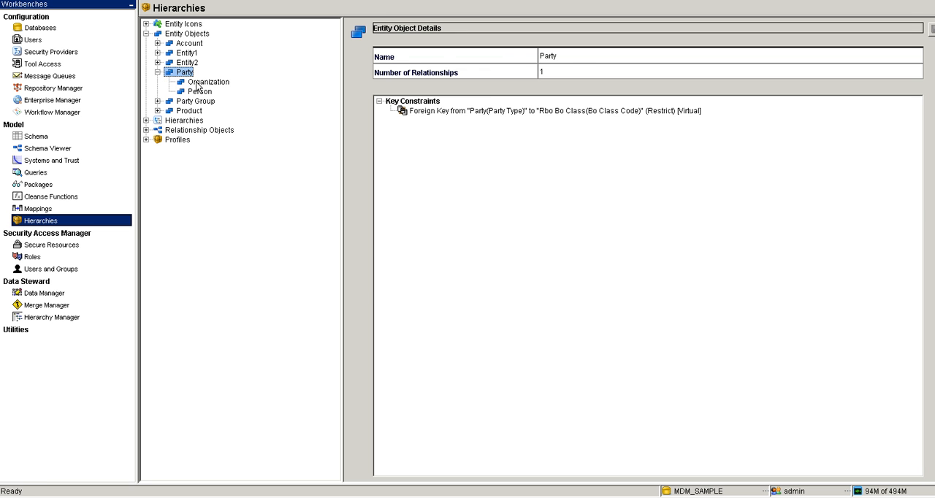
{"action": "left_click", "coordinate": [199, 84]}
{"action": "left_click", "coordinate": [187, 74]}
{"action": "left_click", "coordinate": [564, 110]}
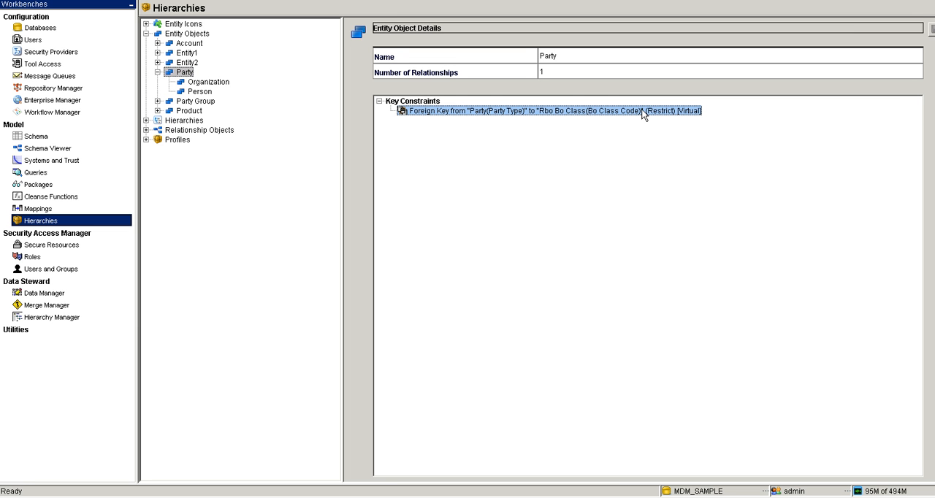
{"action": "left_click", "coordinate": [199, 84]}
{"action": "right_click", "coordinate": [197, 86]}
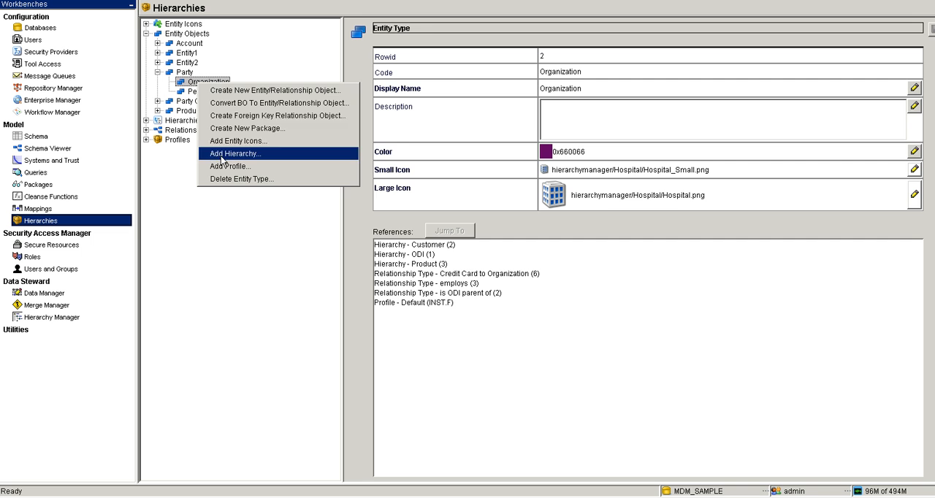
- Try adding an entity type to the Party entity object, view its color choices, and leave it unsaved by selecting the Person entity type
{"action": "left_click", "coordinate": [183, 73]}
{"action": "left_click", "coordinate": [182, 73]}
{"action": "right_click", "coordinate": [182, 73]}
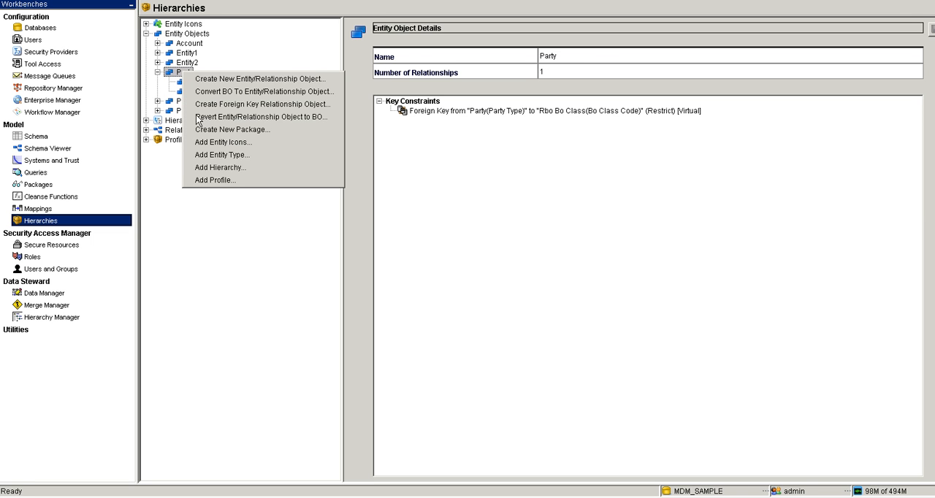
{"action": "left_click", "coordinate": [222, 154]}
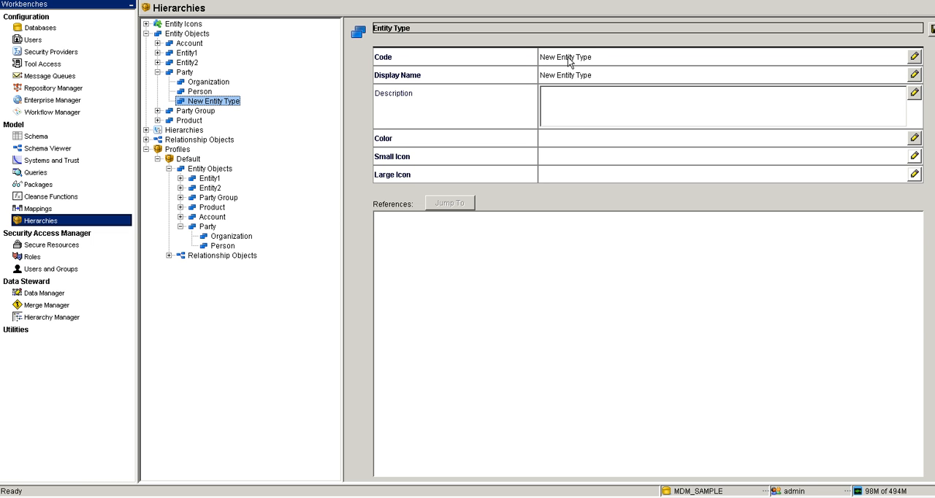
{"action": "double_click", "coordinate": [550, 143]}
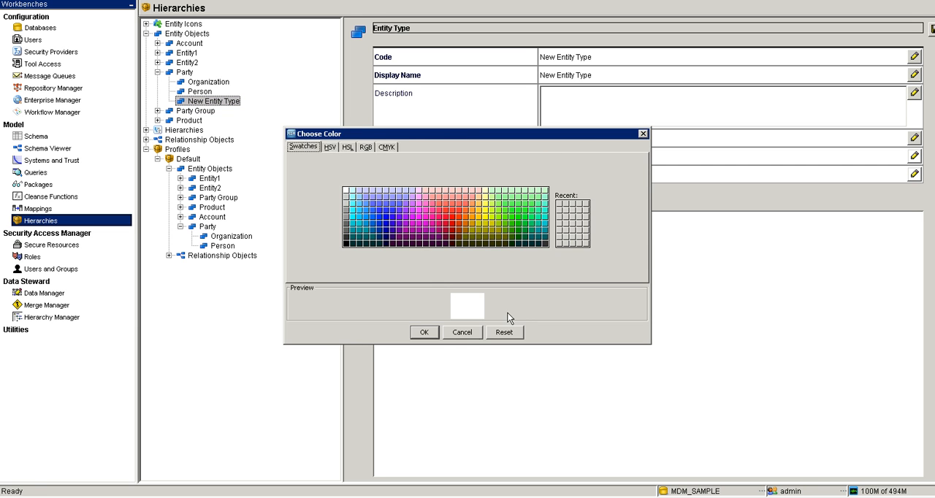
{"action": "left_click", "coordinate": [463, 333]}
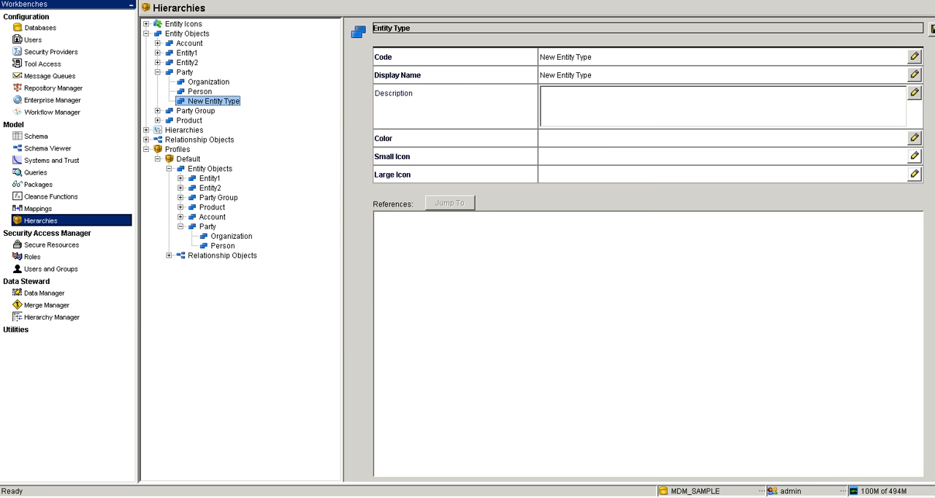
{"action": "left_click", "coordinate": [200, 91]}
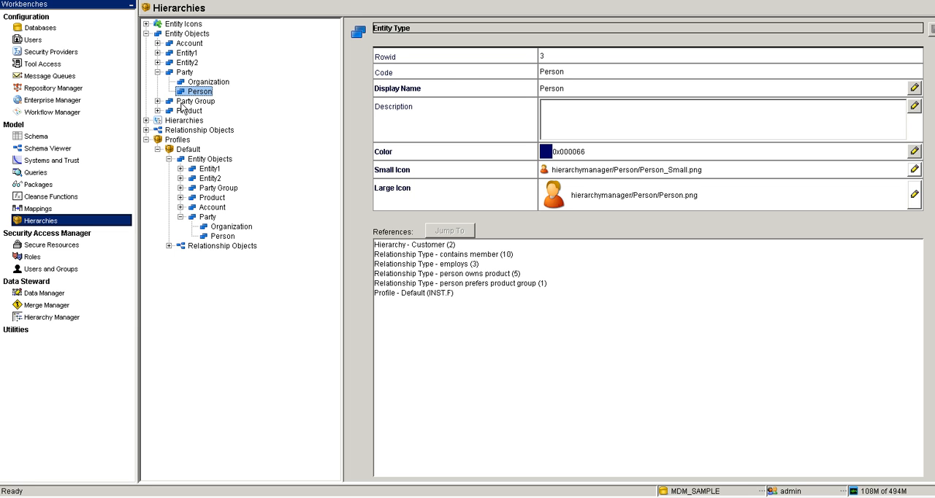
- Collapse the Party entity object and expand the list of relationship objects
{"action": "left_click", "coordinate": [157, 74]}
{"action": "left_click", "coordinate": [157, 73]}
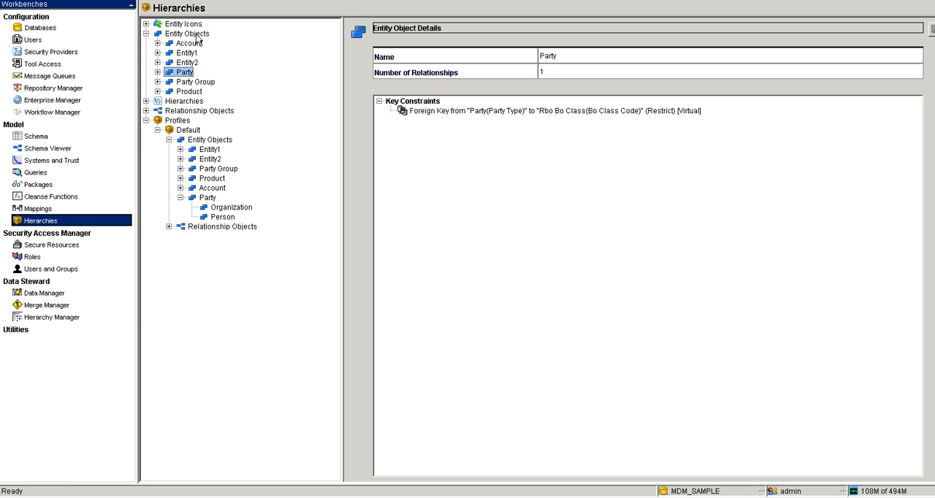
{"action": "right_click", "coordinate": [179, 75]}
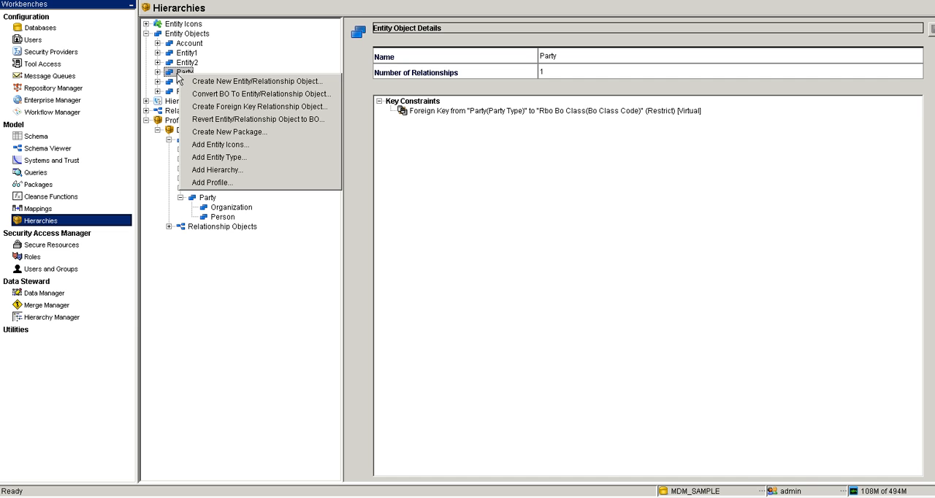
{"action": "key", "text": "Escape"}
{"action": "double_click", "coordinate": [178, 112]}
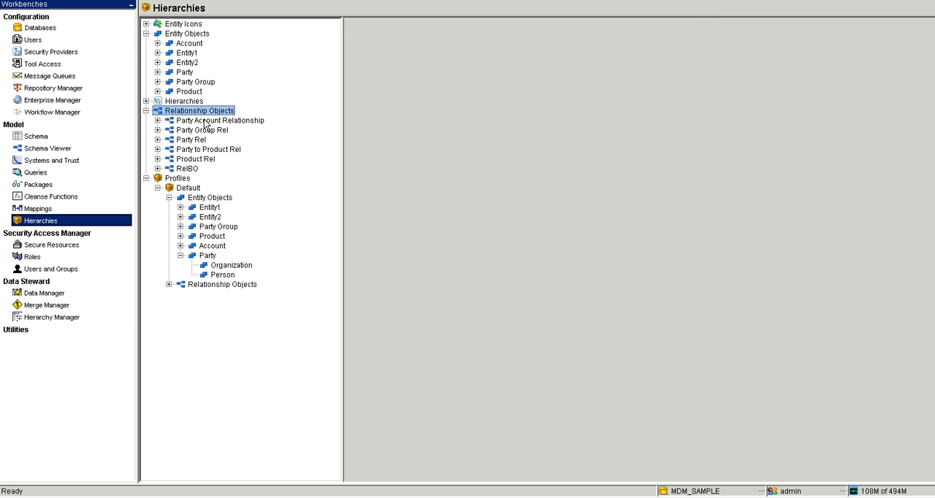
- Review the form for creating a new relationship base object from Party Account Relationship, and cancel it
{"action": "right_click", "coordinate": [207, 122]}
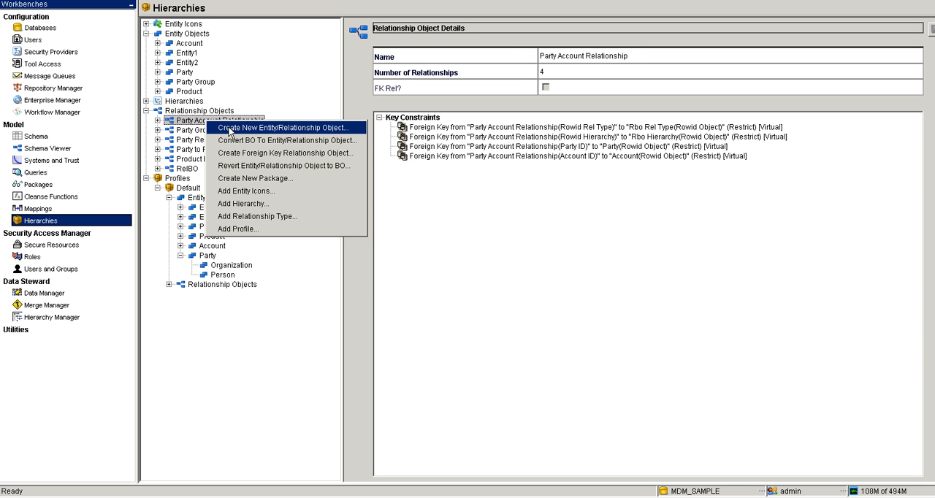
{"action": "left_click", "coordinate": [230, 128]}
{"action": "left_click", "coordinate": [476, 242]}
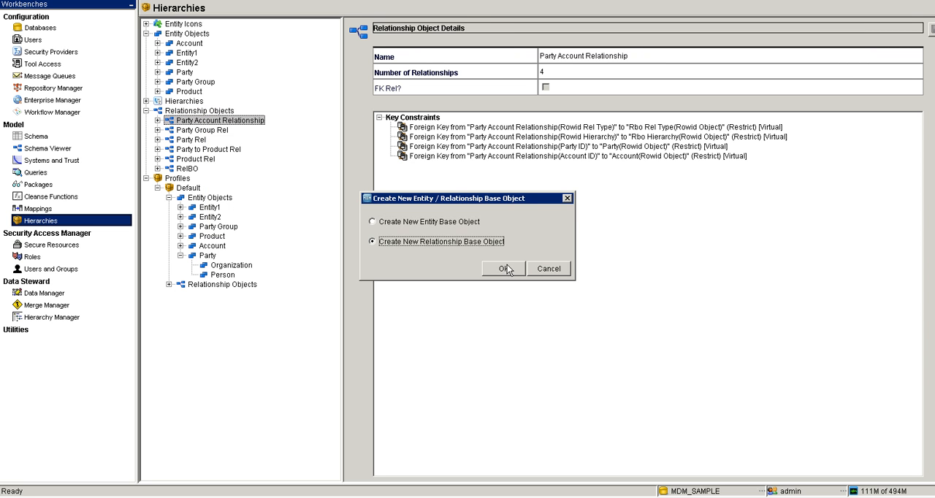
{"action": "left_click", "coordinate": [509, 268]}
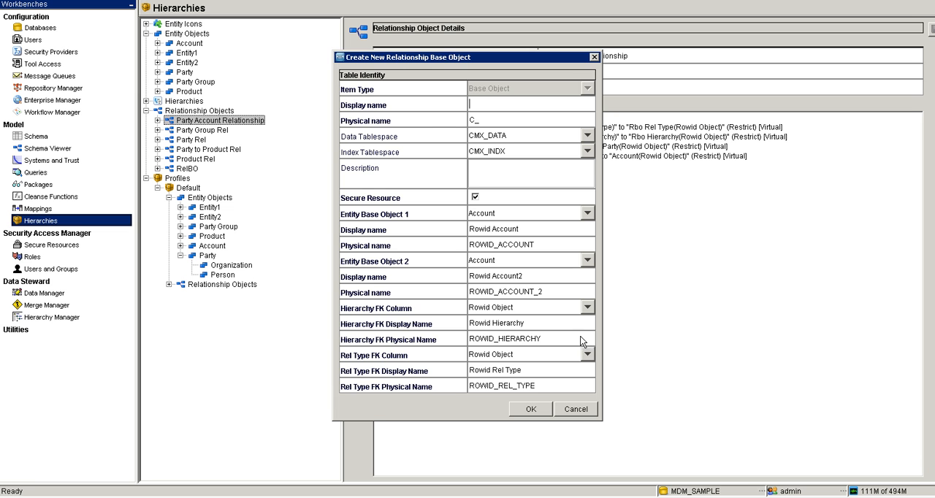
{"action": "left_click", "coordinate": [576, 410]}
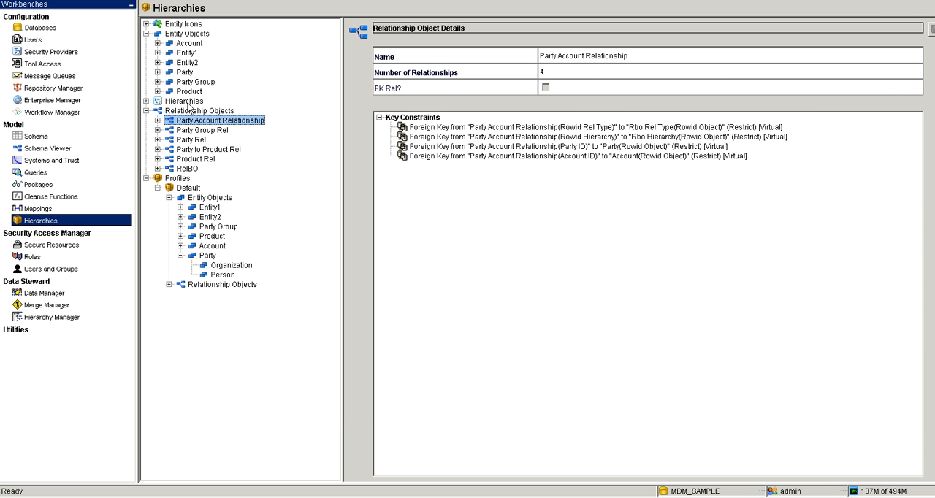
- Examine the Customer hierarchy's references and the relationship types and key constraints of the Party Rel relationship object
{"action": "double_click", "coordinate": [186, 102]}
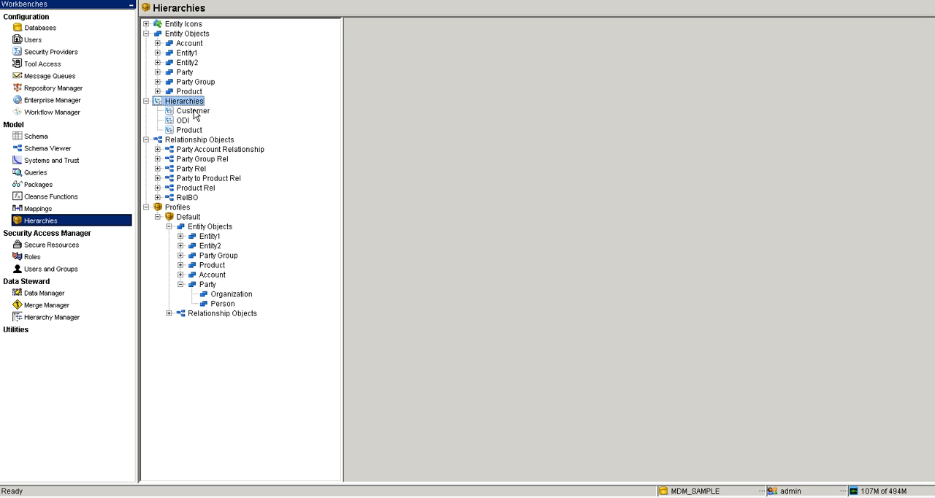
{"action": "left_click", "coordinate": [194, 112]}
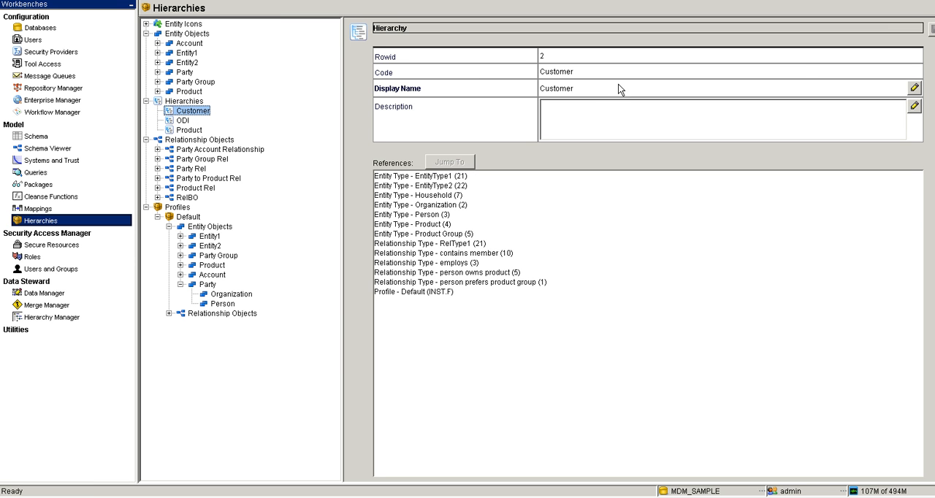
{"action": "double_click", "coordinate": [196, 169]}
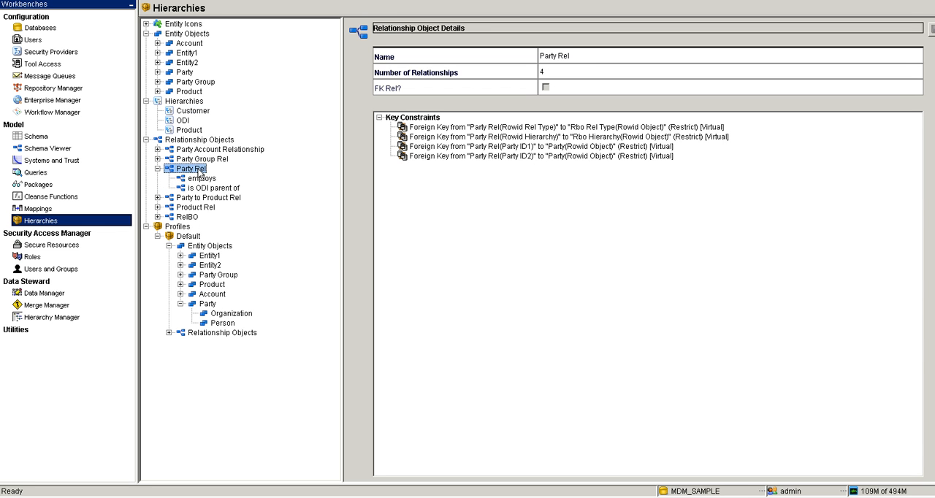
- Start a new relationship base object with display name test, keeping Account as Entity Base Object 1
{"action": "right_click", "coordinate": [199, 176]}
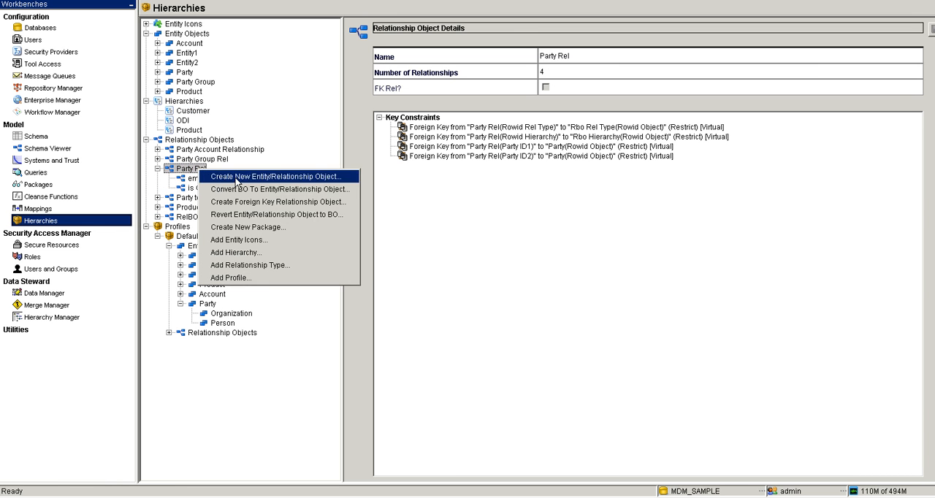
{"action": "left_click", "coordinate": [271, 175]}
{"action": "left_click", "coordinate": [502, 269]}
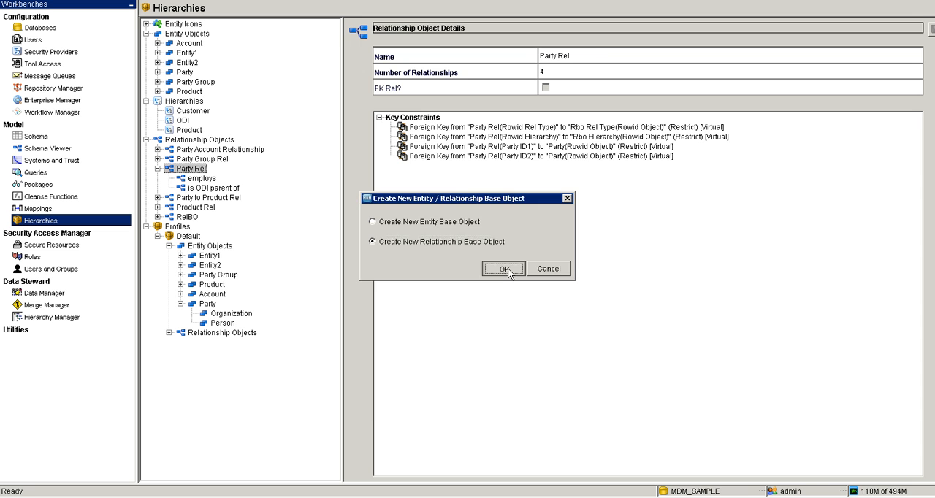
{"action": "left_click", "coordinate": [490, 106]}
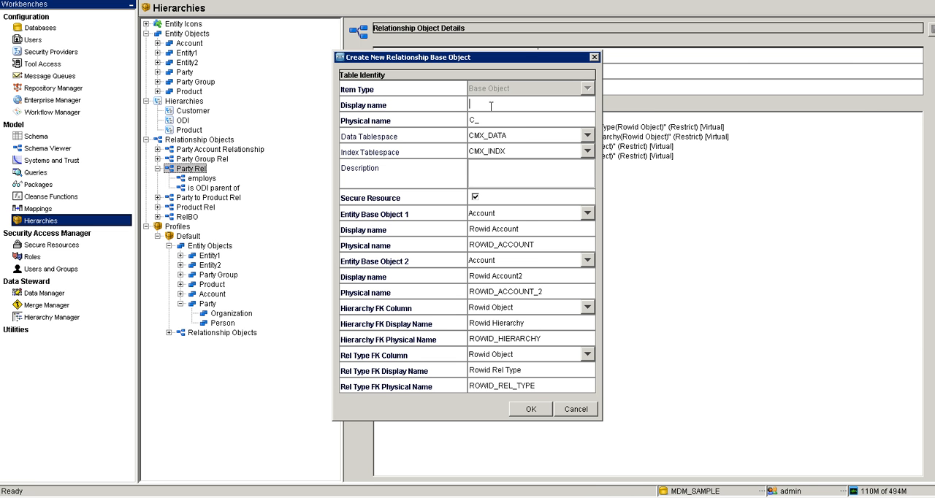
{"action": "type", "text": "test"}
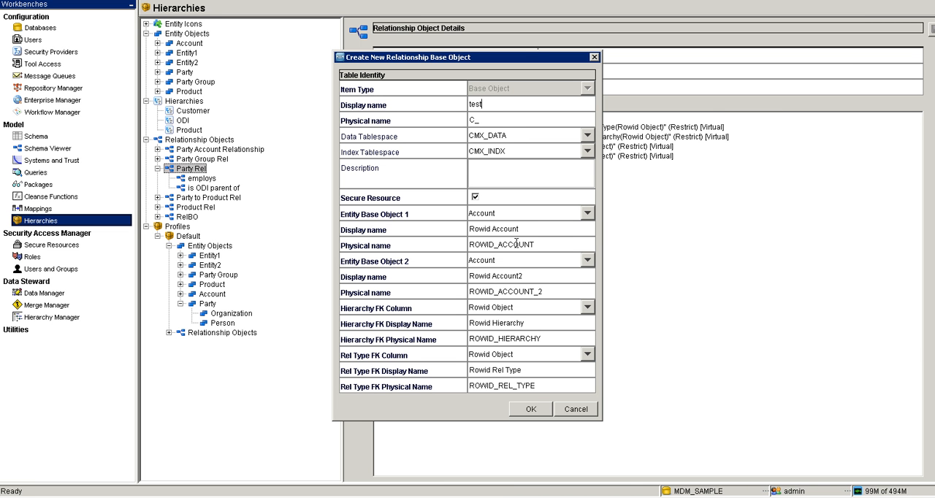
{"action": "left_click", "coordinate": [588, 213]}
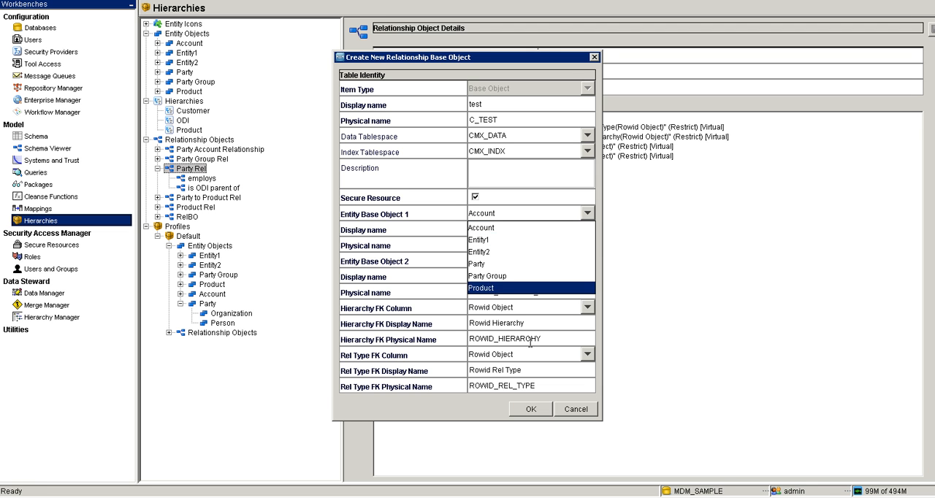
{"action": "left_click", "coordinate": [431, 217]}
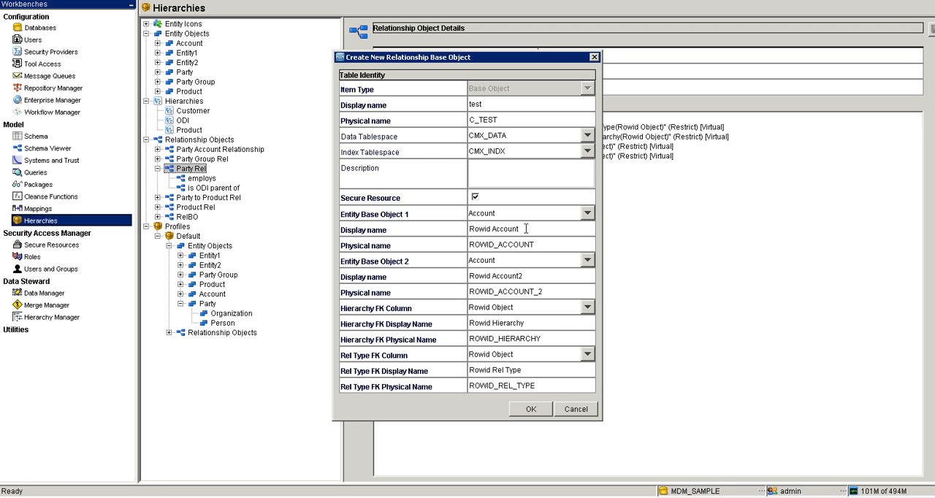
- Set Entity Base Object 2 to Party, Hierarchy FK Column to Hierarchy Code and Rel Type FK Column to Rel Type Code, and cancel the new object
{"action": "left_click", "coordinate": [587, 260]}
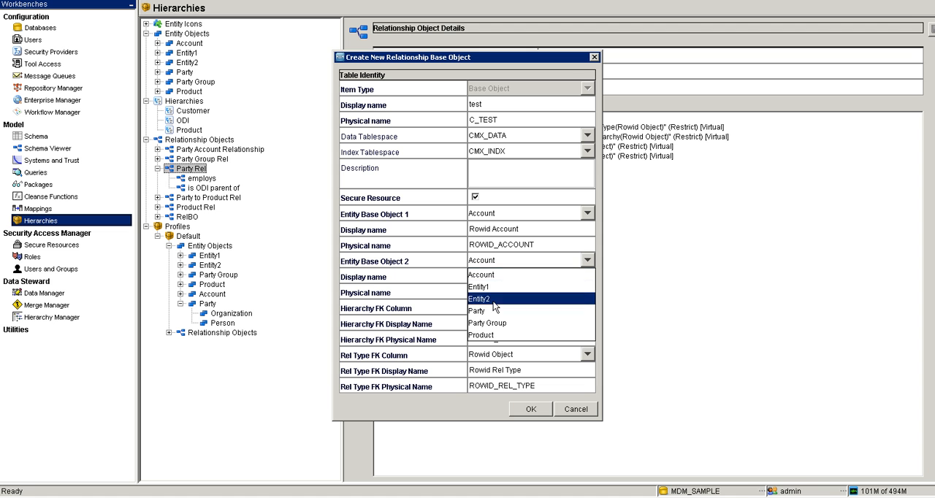
{"action": "left_click", "coordinate": [493, 311]}
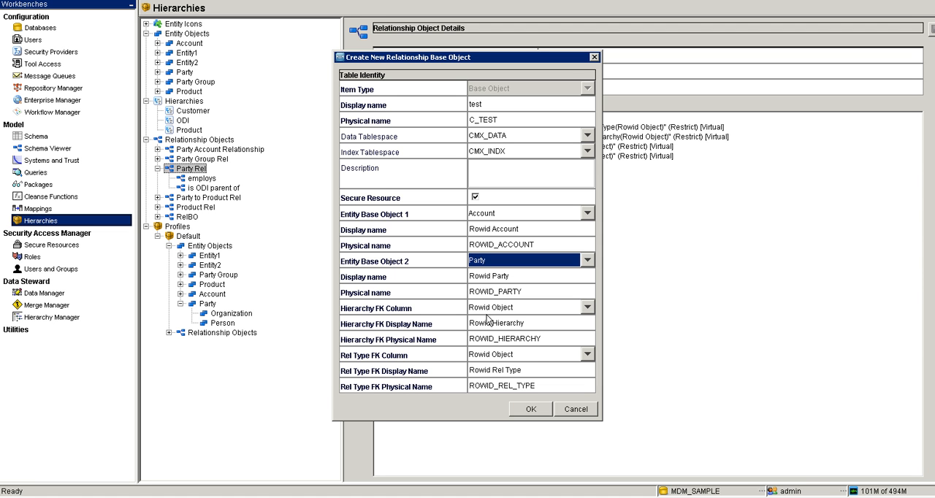
{"action": "left_click", "coordinate": [588, 311]}
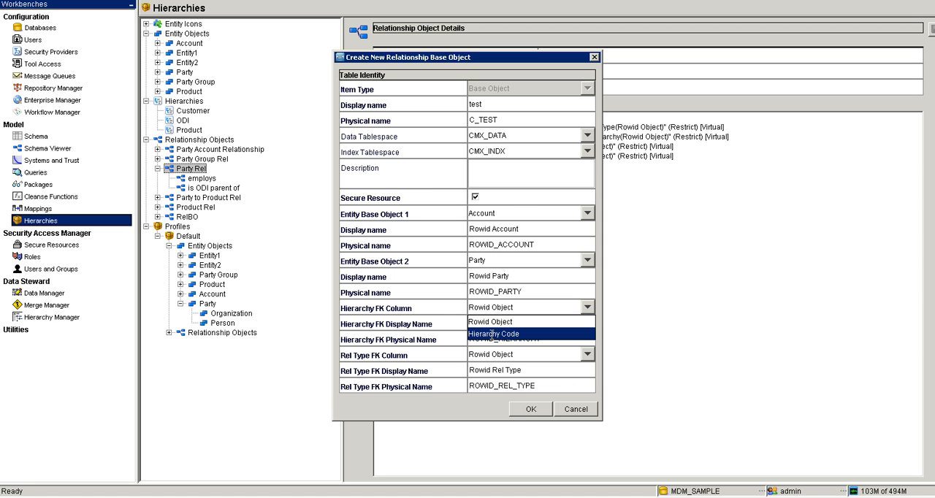
{"action": "left_click", "coordinate": [496, 338]}
{"action": "left_click", "coordinate": [587, 354]}
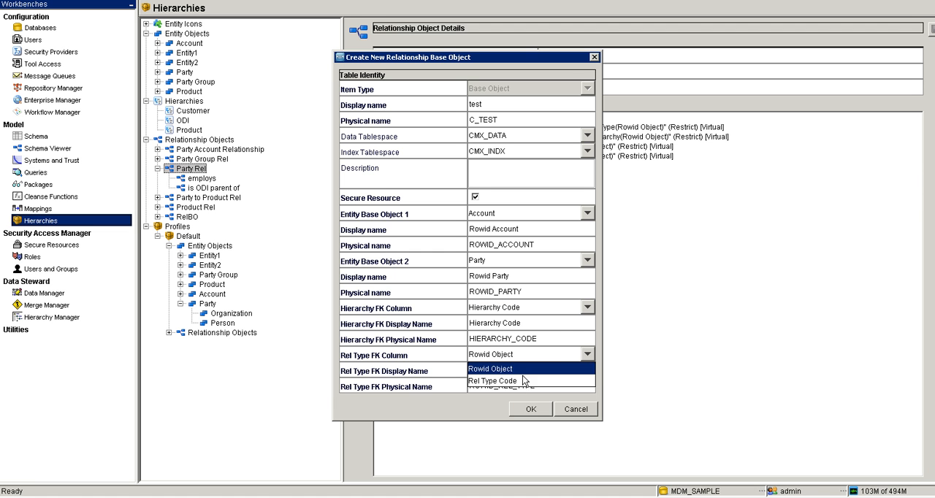
{"action": "left_click", "coordinate": [518, 382]}
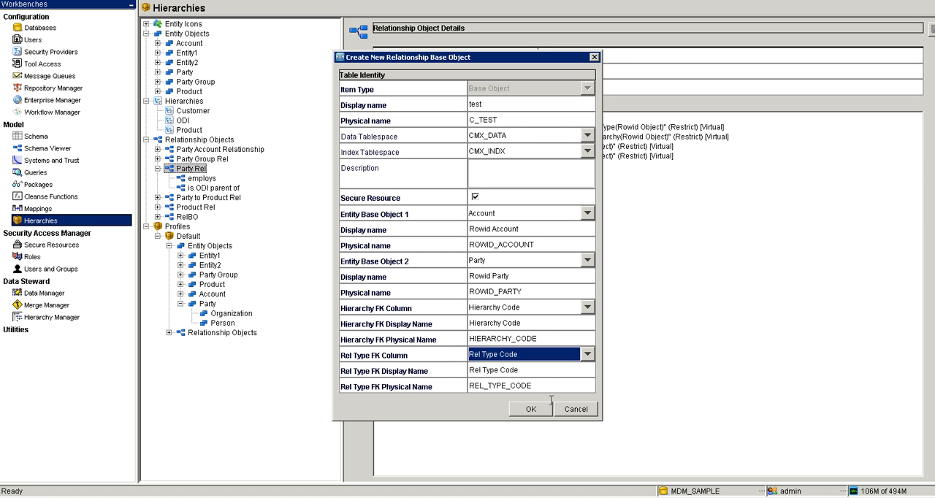
{"action": "left_click", "coordinate": [572, 412]}
- Examine the foreign key constraints of the Party Rel relationship object for relationship type, hierarchy, Party ID1 and Party ID2
{"action": "left_click", "coordinate": [202, 178]}
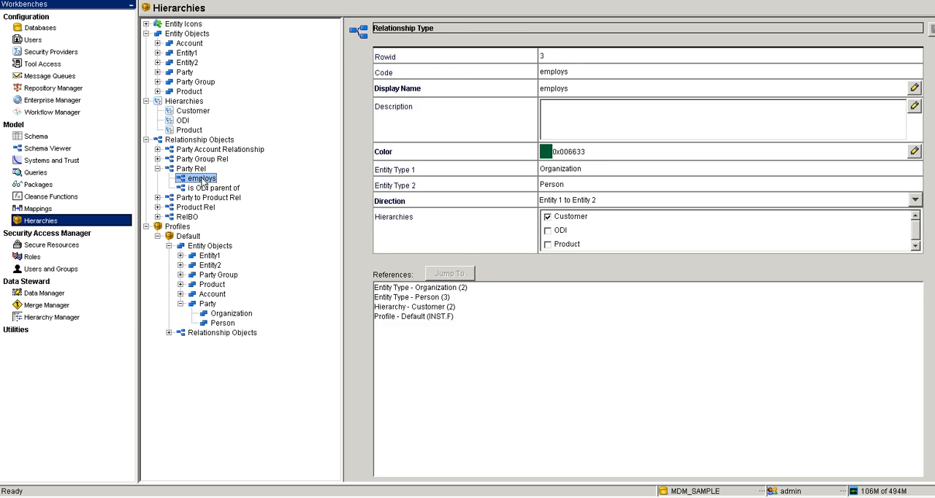
{"action": "left_click", "coordinate": [201, 169]}
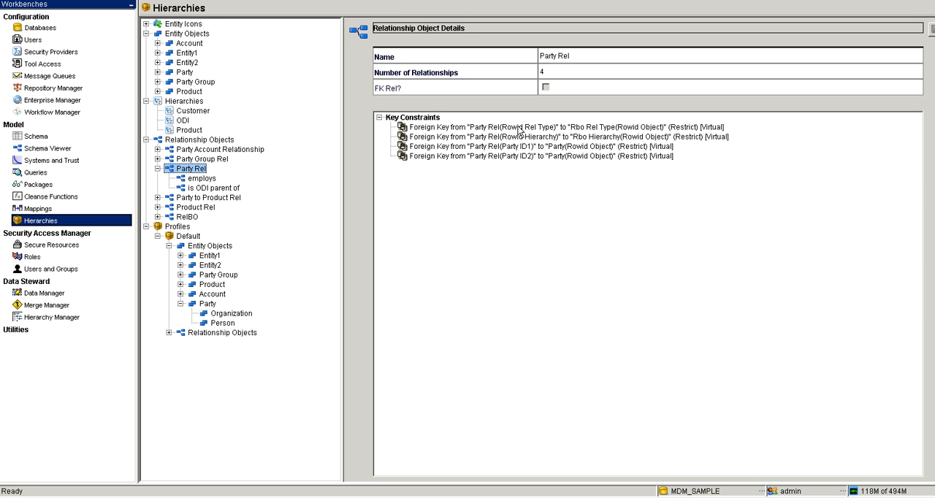
{"action": "left_click", "coordinate": [518, 129]}
{"action": "left_click", "coordinate": [510, 137]}
{"action": "left_click", "coordinate": [532, 128]}
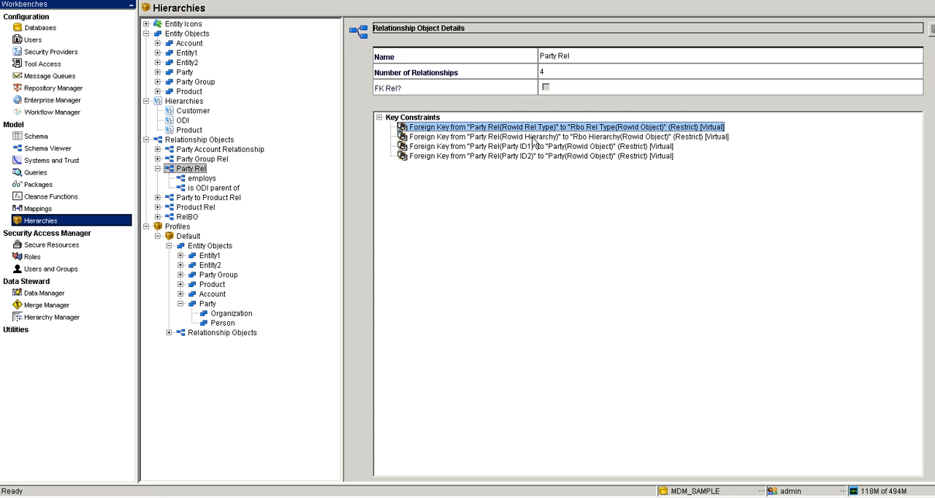
{"action": "left_click", "coordinate": [534, 138]}
{"action": "left_click", "coordinate": [527, 147]}
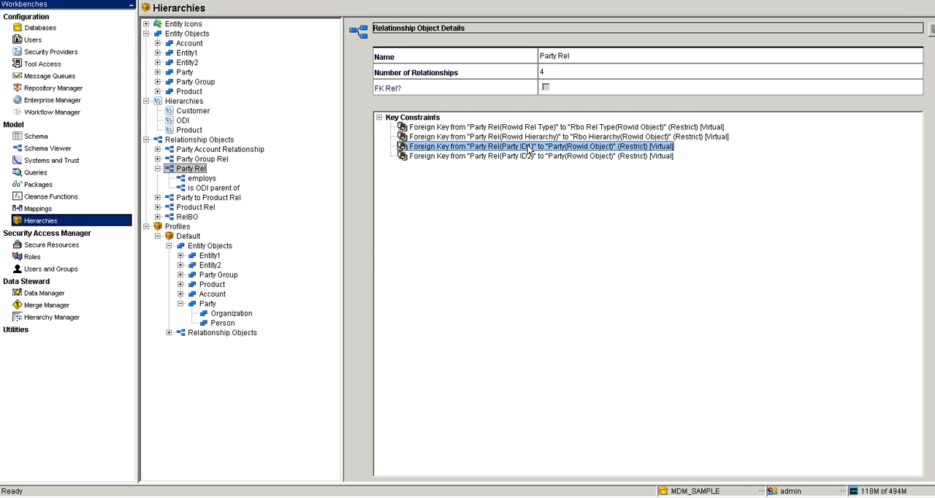
{"action": "left_click", "coordinate": [524, 155]}
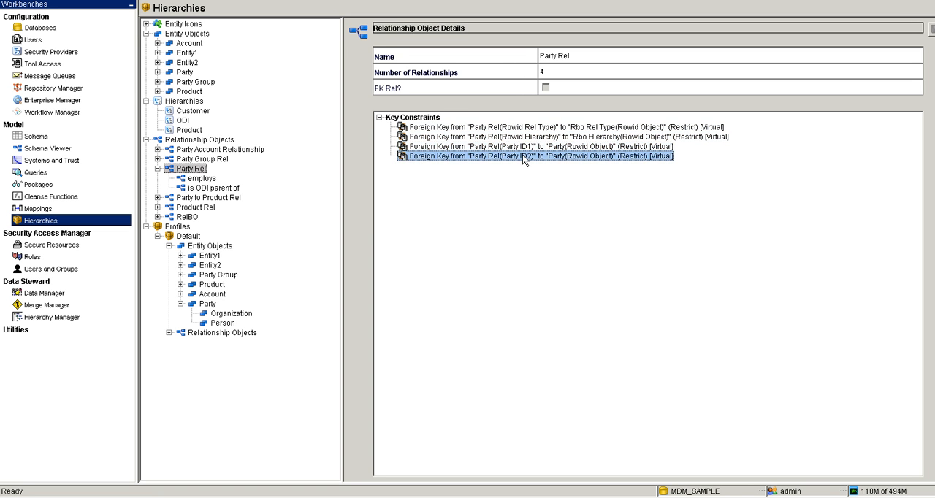
- Examine the employs relationship type's entity types and the available direction options, leaving the direction as it is
{"action": "left_click", "coordinate": [202, 179]}
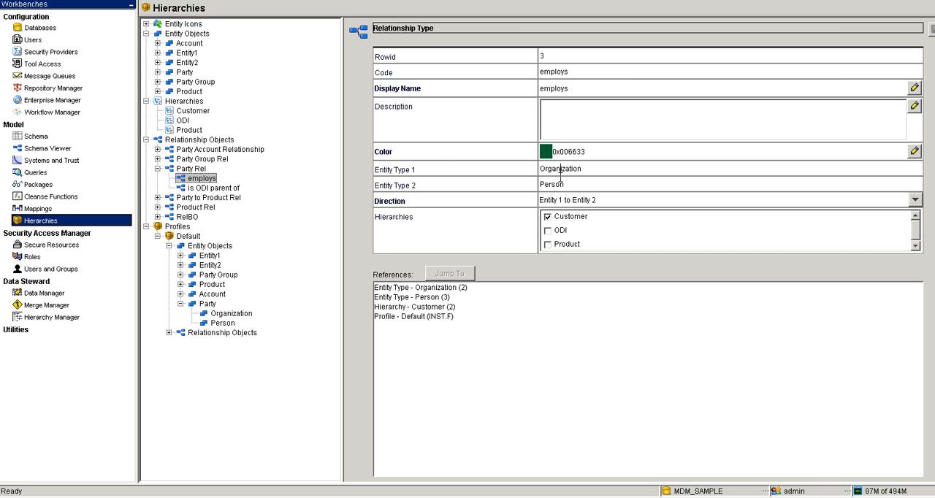
{"action": "left_click", "coordinate": [560, 174]}
{"action": "left_click", "coordinate": [916, 201]}
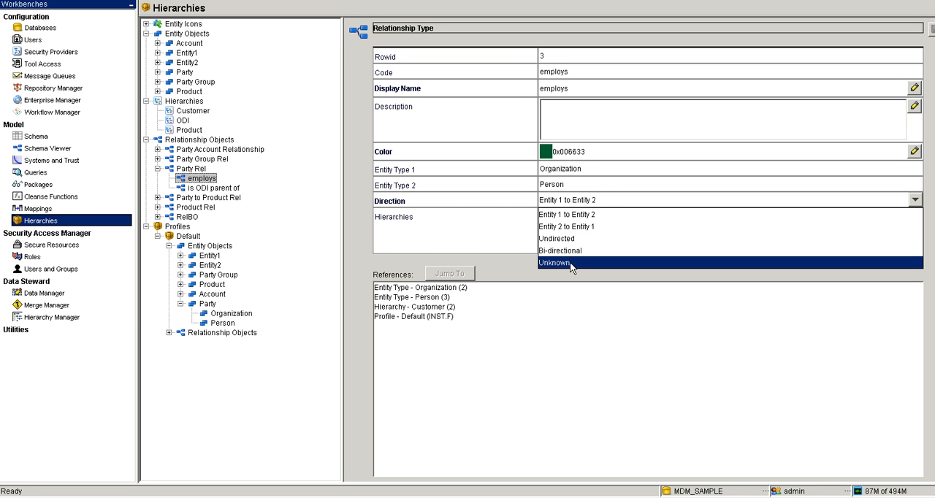
{"action": "left_click", "coordinate": [440, 206]}
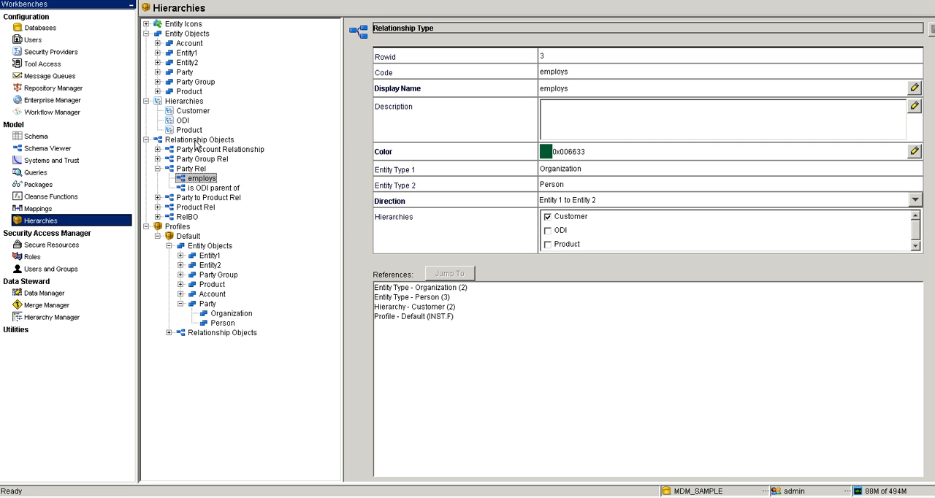
- Open the base object settings for creating a foreign key relationship object, and cancel without modifying a base object
{"action": "right_click", "coordinate": [195, 142]}
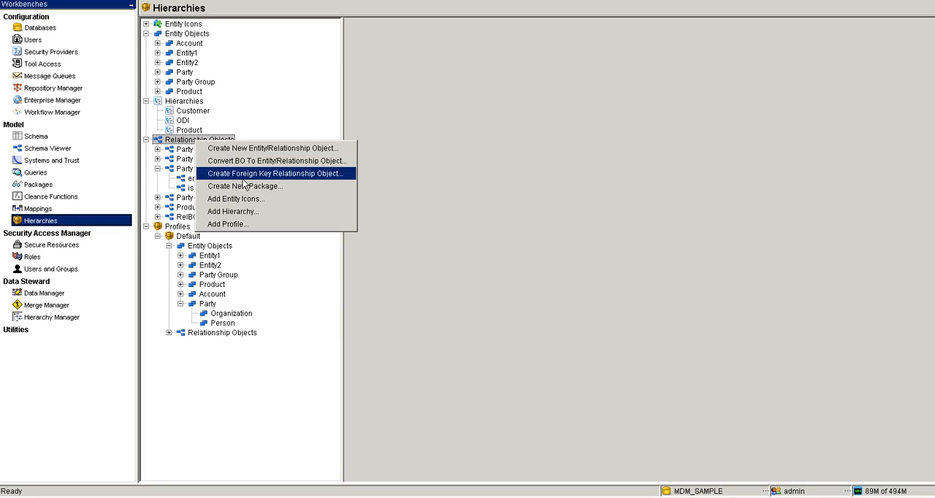
{"action": "left_click", "coordinate": [241, 176]}
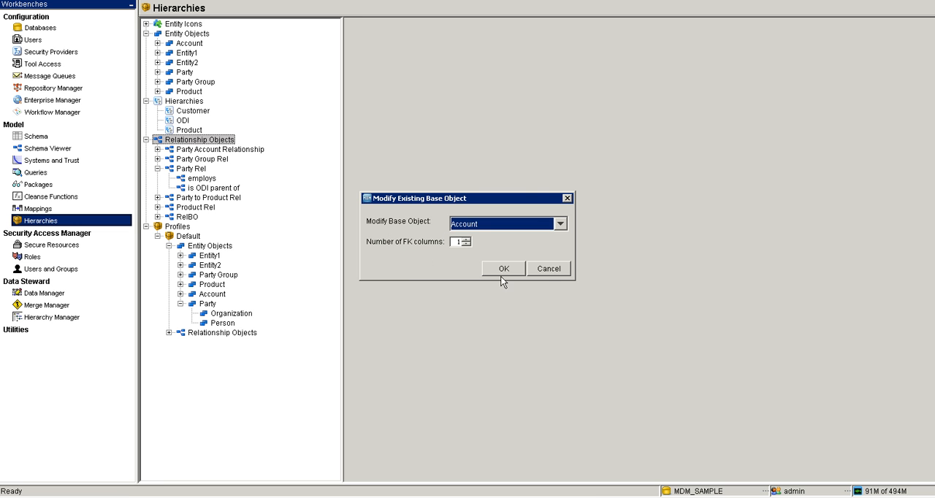
{"action": "left_click", "coordinate": [548, 269]}
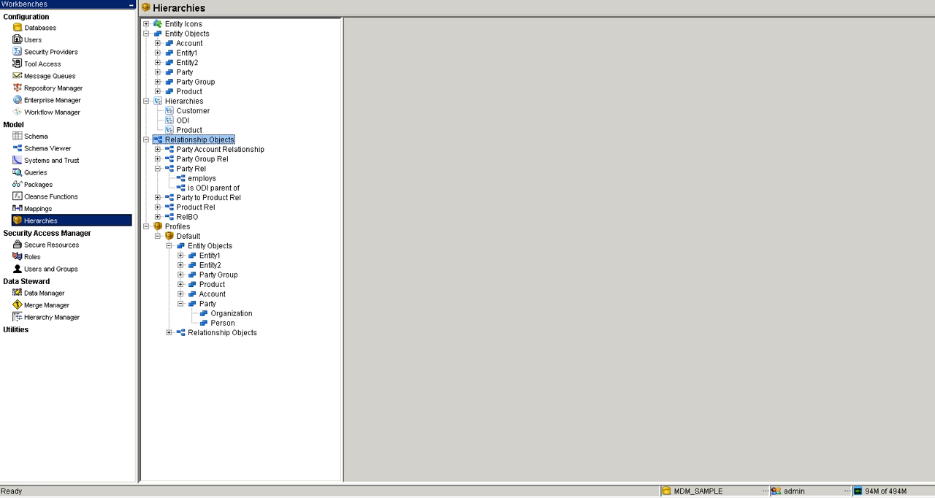
- Check the actions available for Profiles and view the Default profile's description, relationship types and references
{"action": "left_click", "coordinate": [178, 228]}
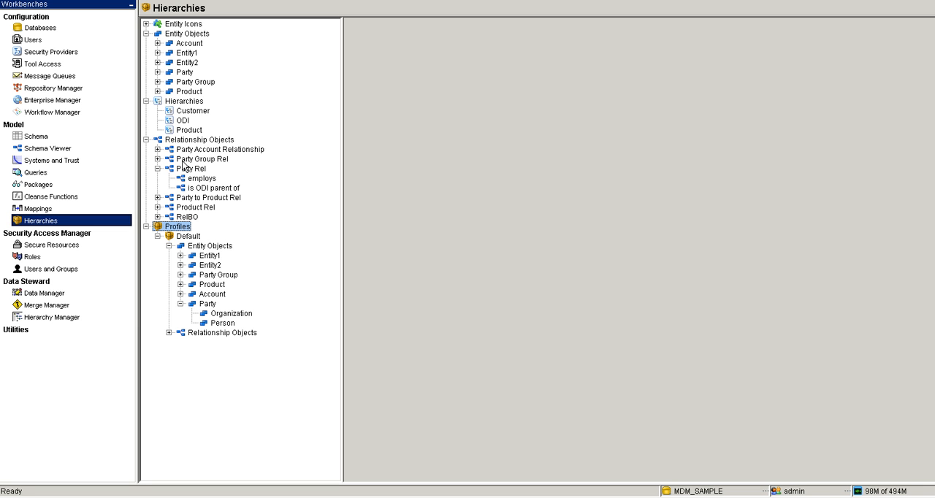
{"action": "right_click", "coordinate": [183, 228]}
{"action": "left_click", "coordinate": [258, 208]}
{"action": "left_click", "coordinate": [183, 237]}
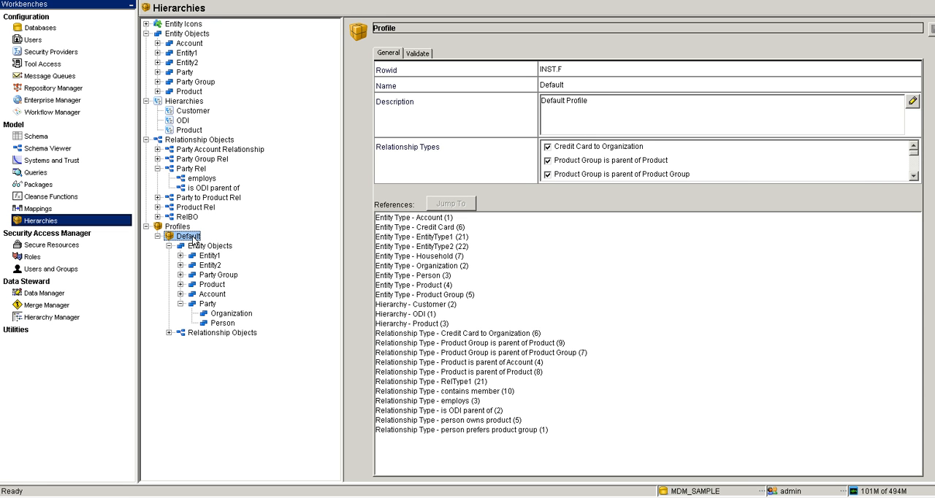
- Validate the Default profile's HM configuration, including its data, for the Master sandbox and review the report from its beginning
{"action": "left_click", "coordinate": [413, 54]}
{"action": "left_click", "coordinate": [544, 106]}
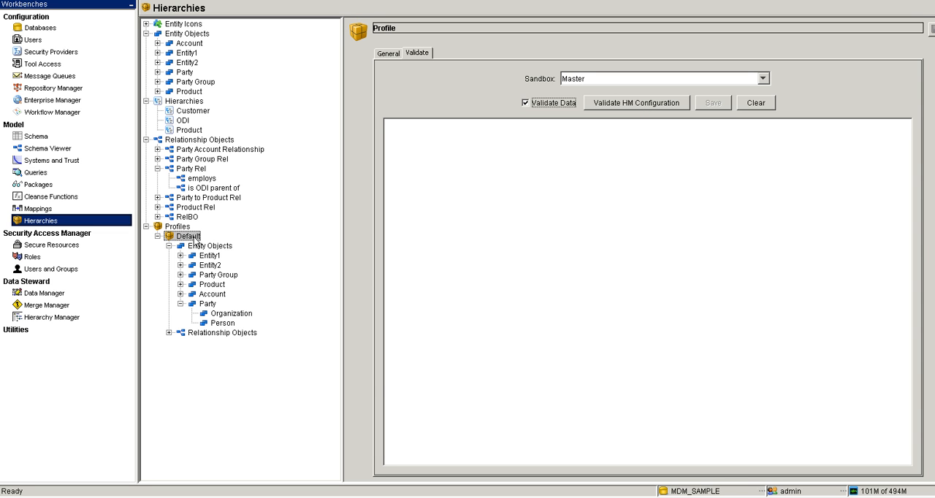
{"action": "left_click", "coordinate": [614, 104]}
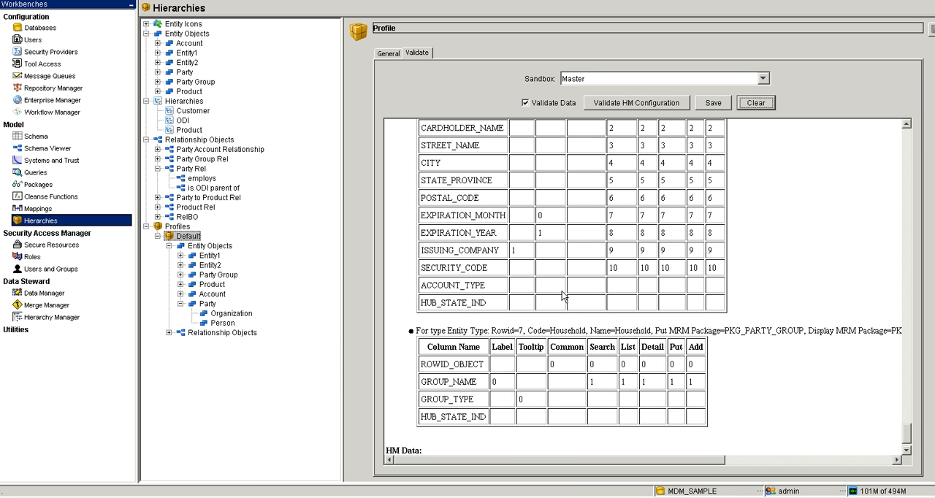
{"action": "left_click_drag", "start_coordinate": [909, 442], "coordinate": [904, 136]}
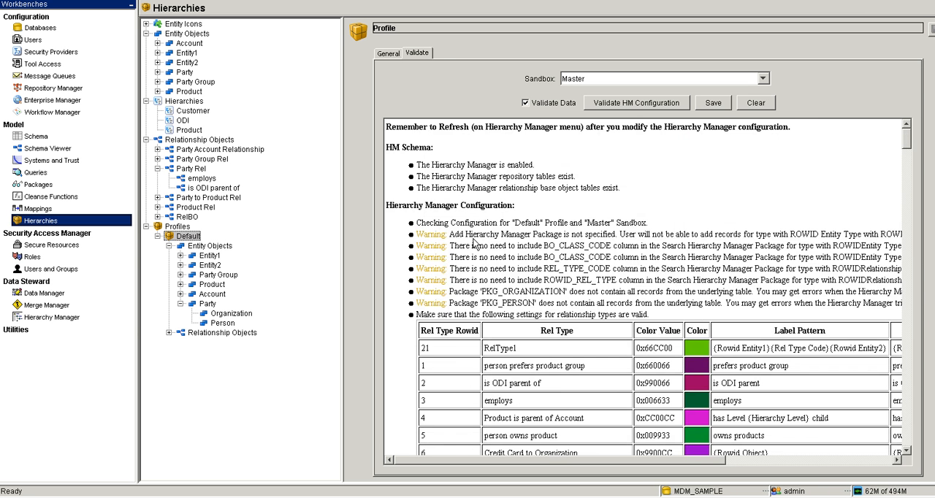
{"action": "left_click", "coordinate": [525, 104]}
- Examine the key constraints of Party and Entity1 in the Default profile, and view the HM packages of EntityType1
{"action": "left_click", "coordinate": [208, 304]}
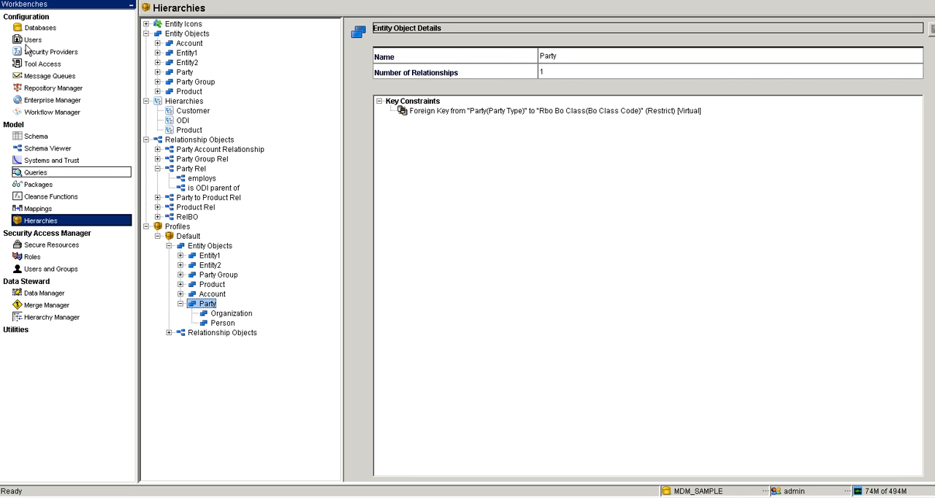
{"action": "double_click", "coordinate": [209, 255]}
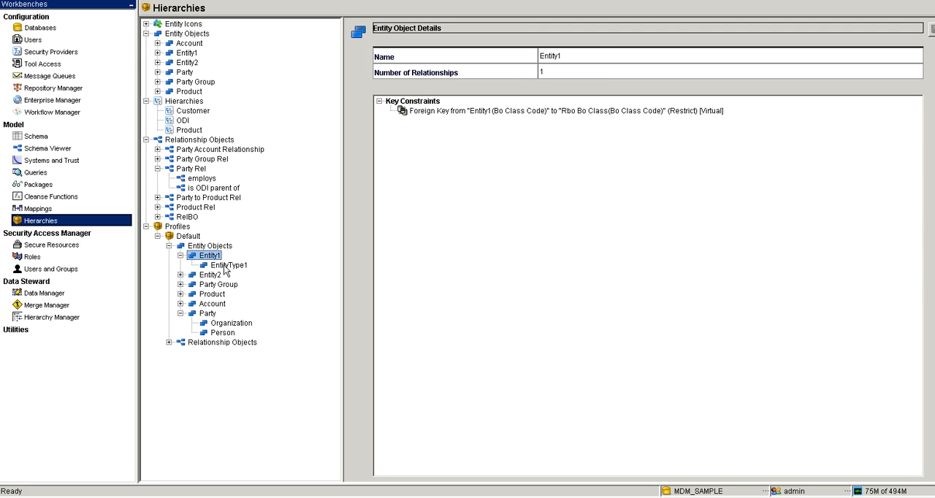
{"action": "left_click", "coordinate": [226, 266]}
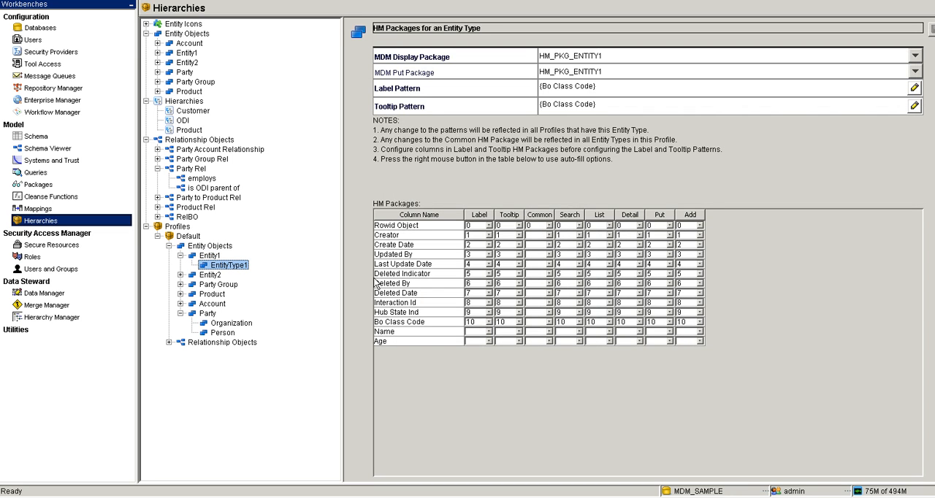